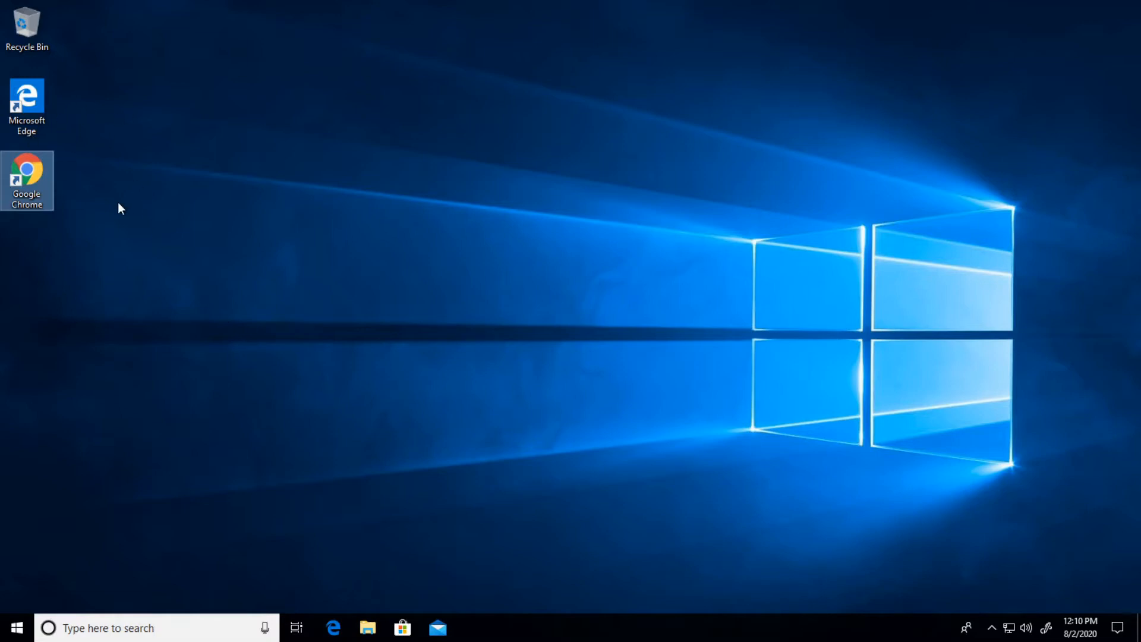
Start Google Chrome and search Google for "python download".
double_click(34, 175)
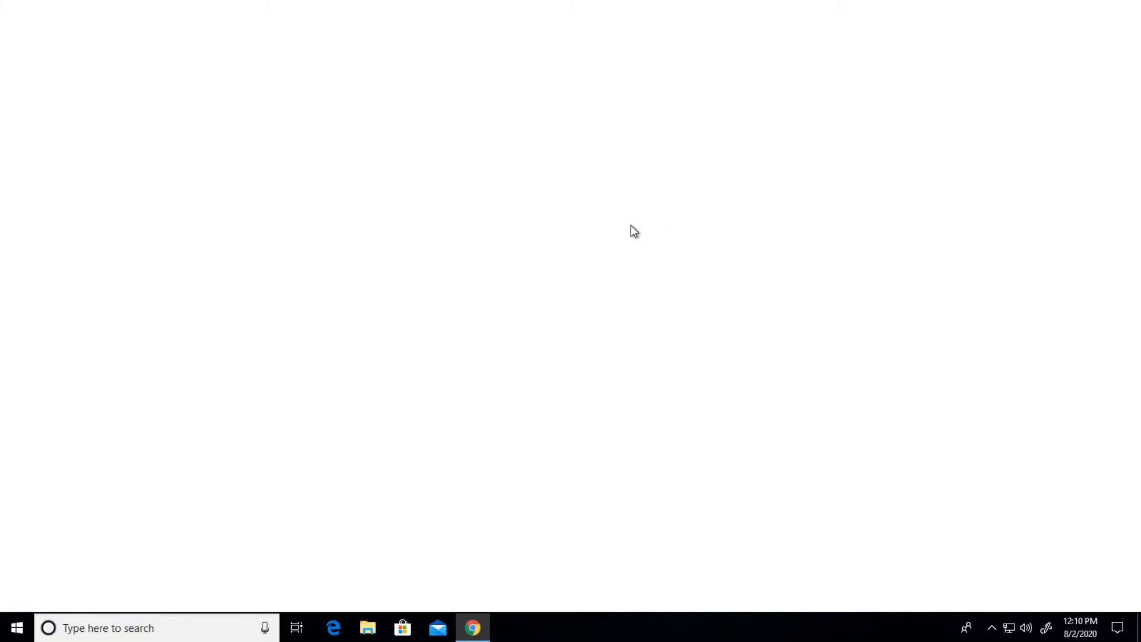
click(622, 307)
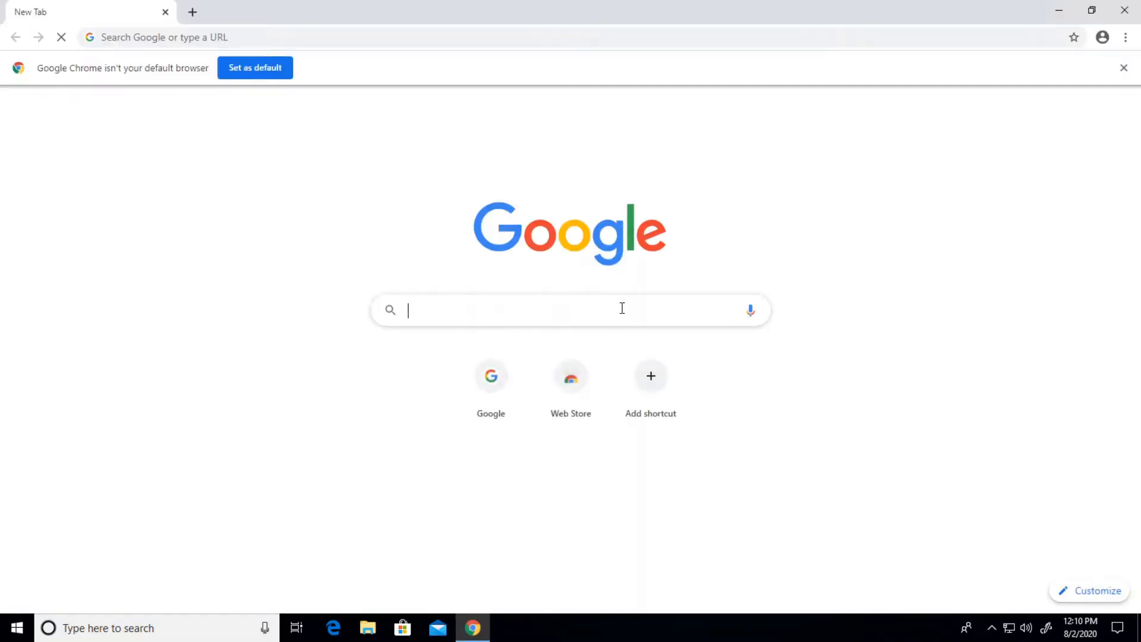
text(py)
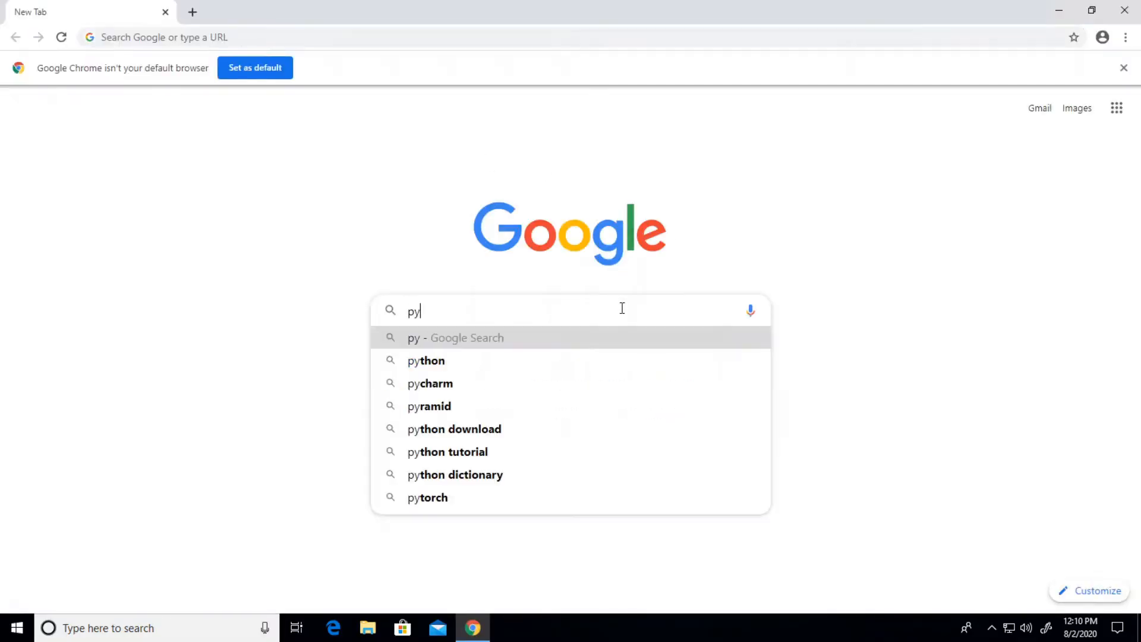
text(thon dow)
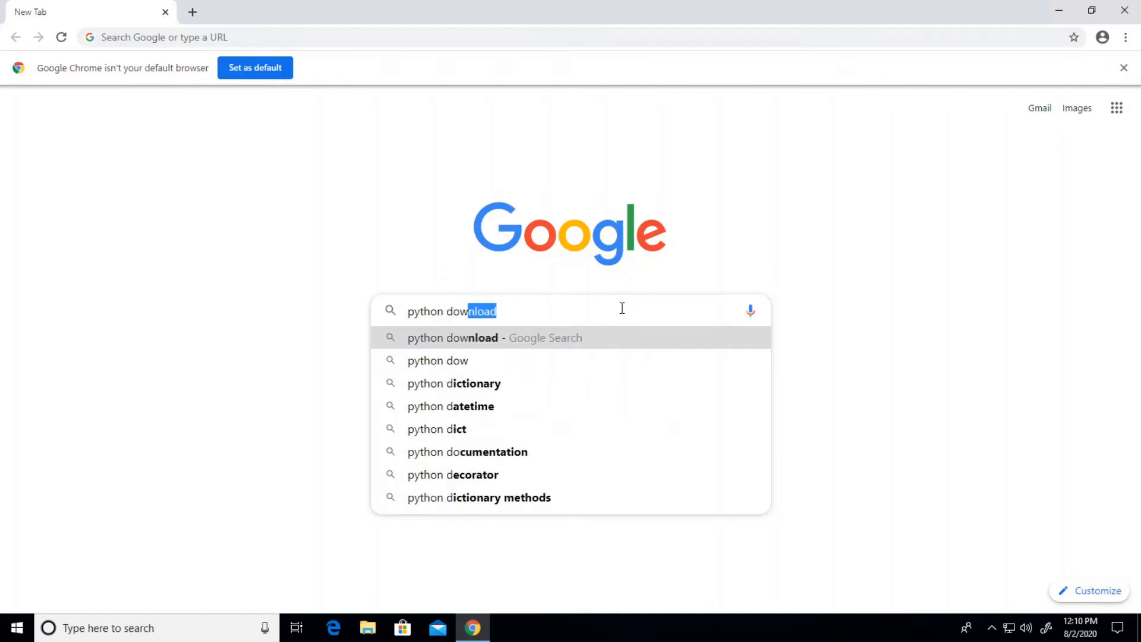
text(nload)
key(Return)
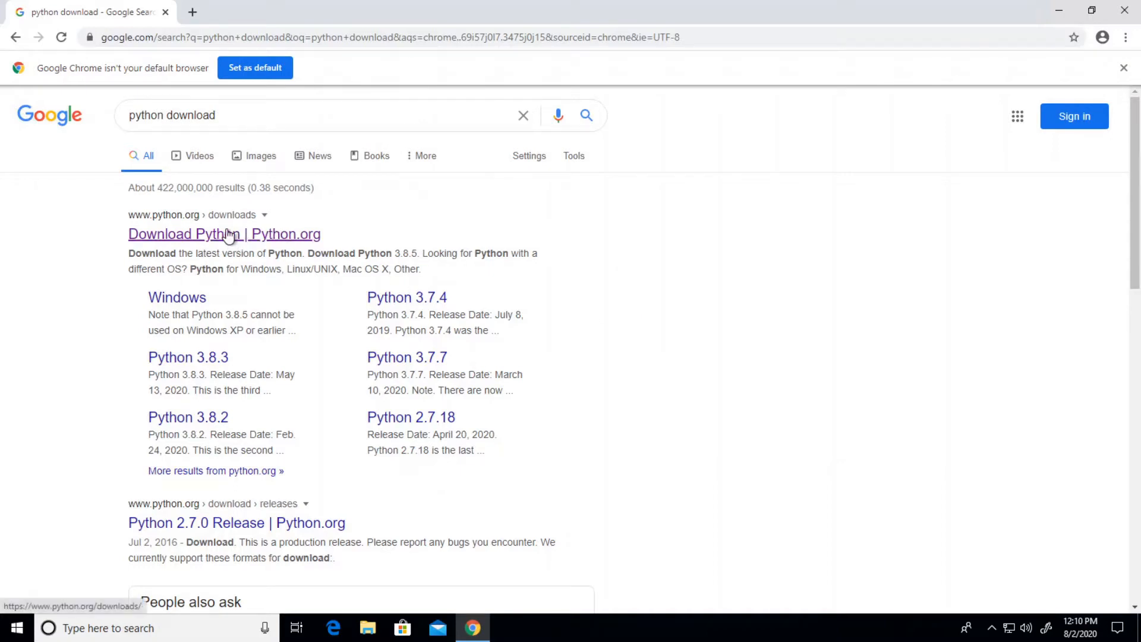
Download the Python 3.8.5 Windows installer from the python.org downloads page and run it.
click(272, 235)
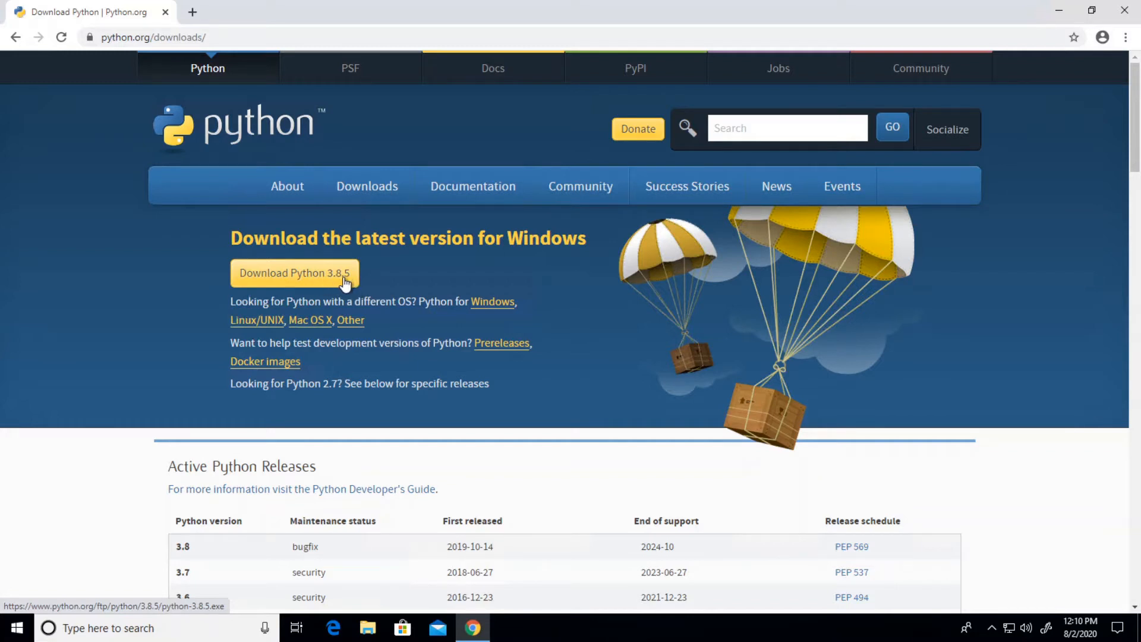
click(283, 277)
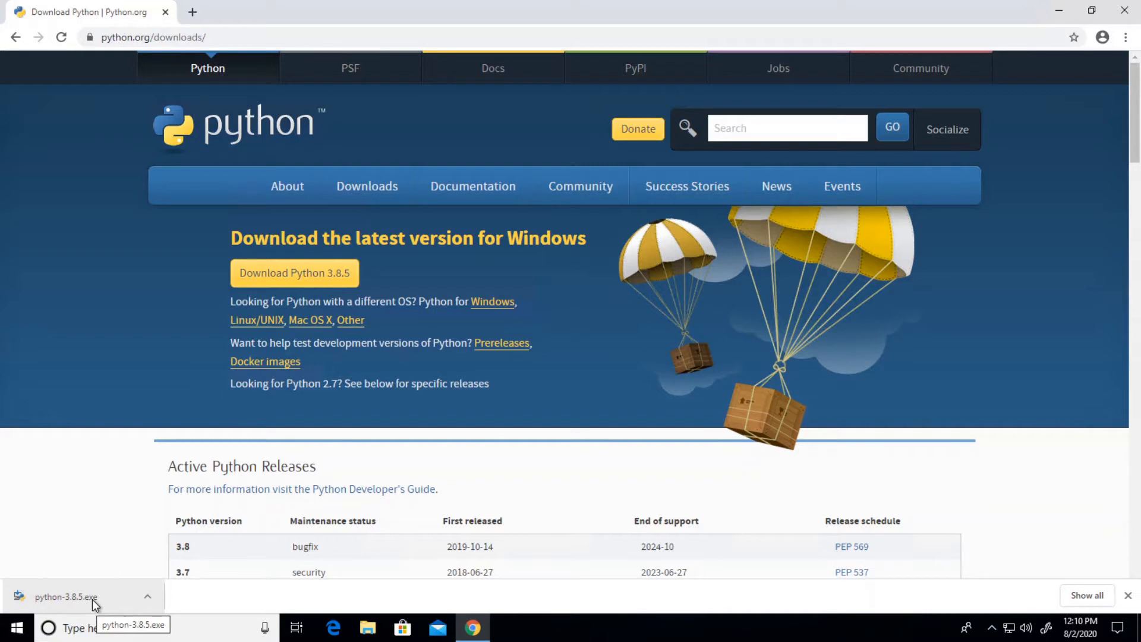
click(91, 599)
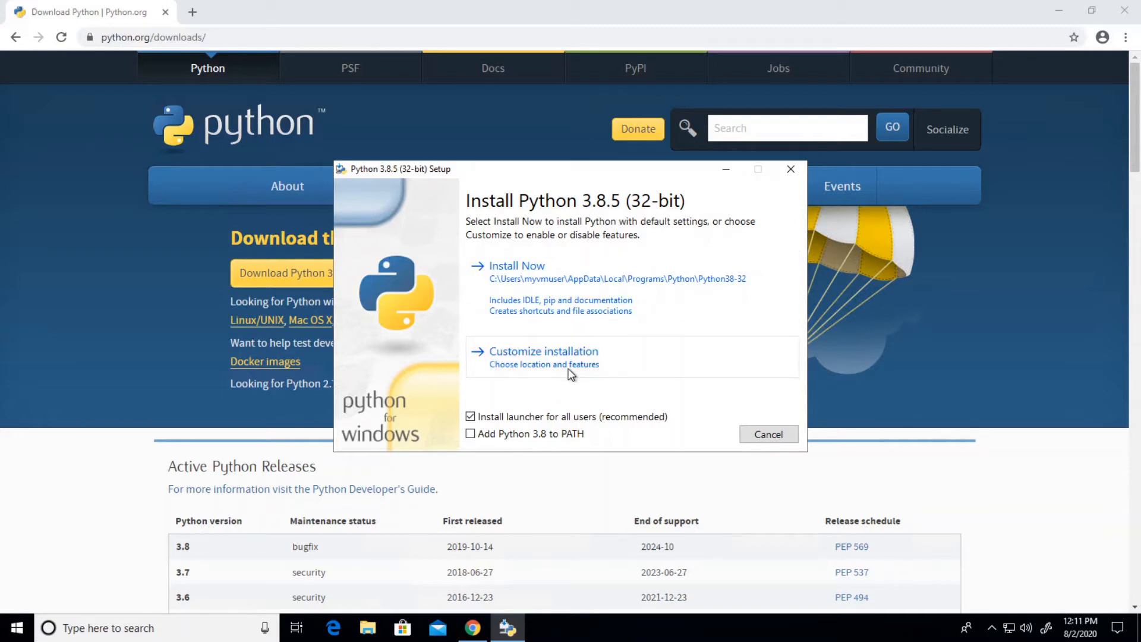
Install Python 3.8.5 (32-bit) with the default settings, closing the setup and the browser when it finishes.
click(536, 277)
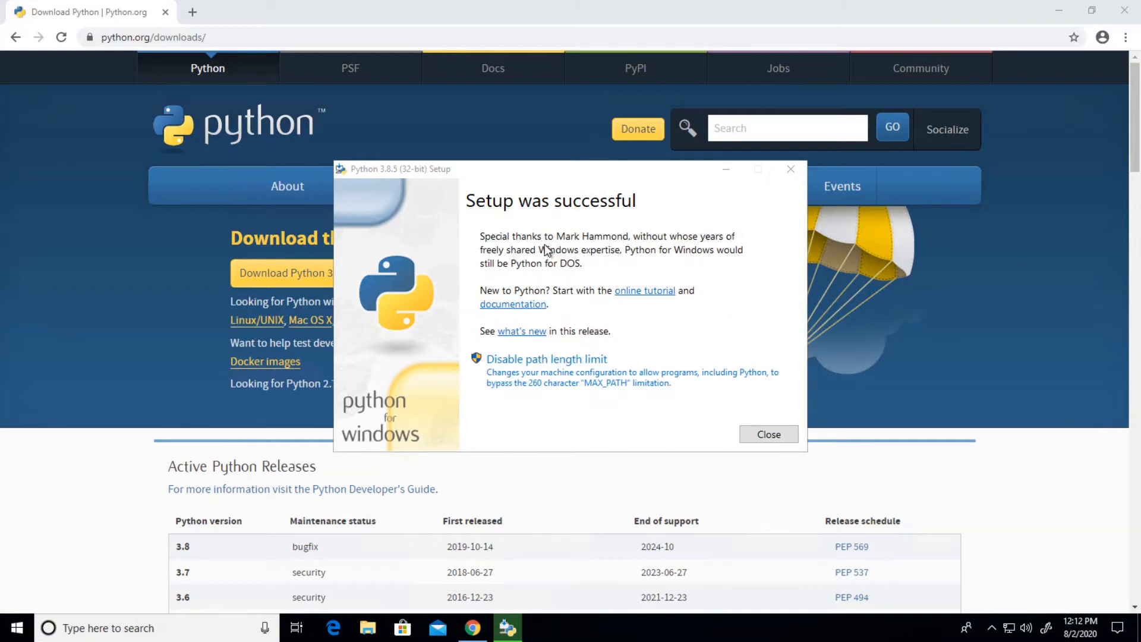
click(769, 434)
click(1124, 10)
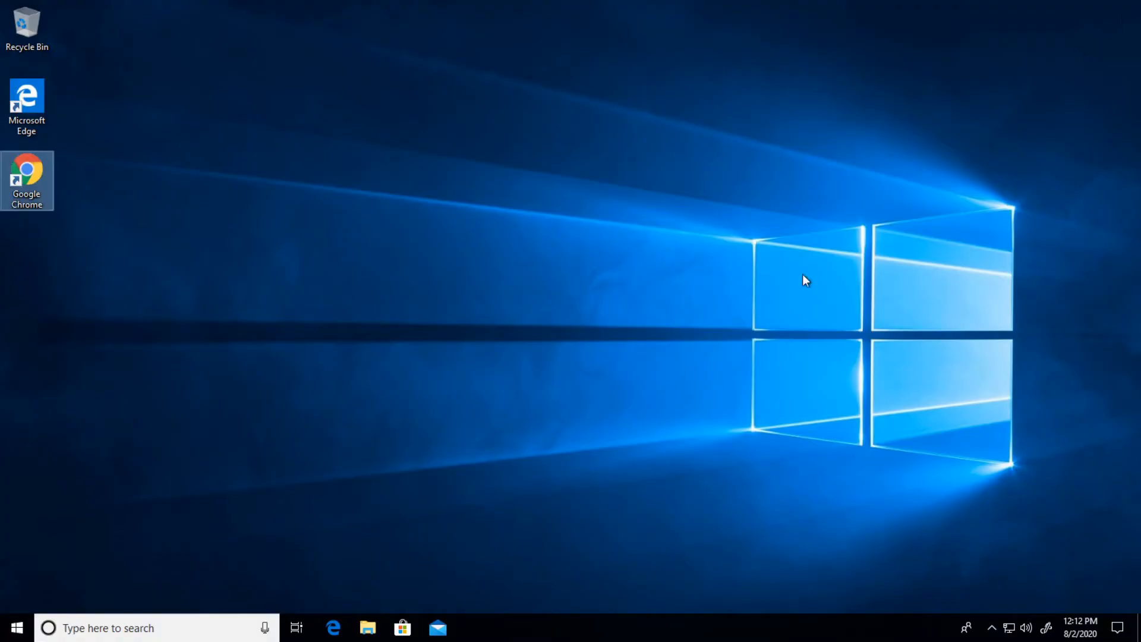
Launch the Python 3.8 (32-bit) console from the installed programs and run print ("Hello World") in it.
click(17, 628)
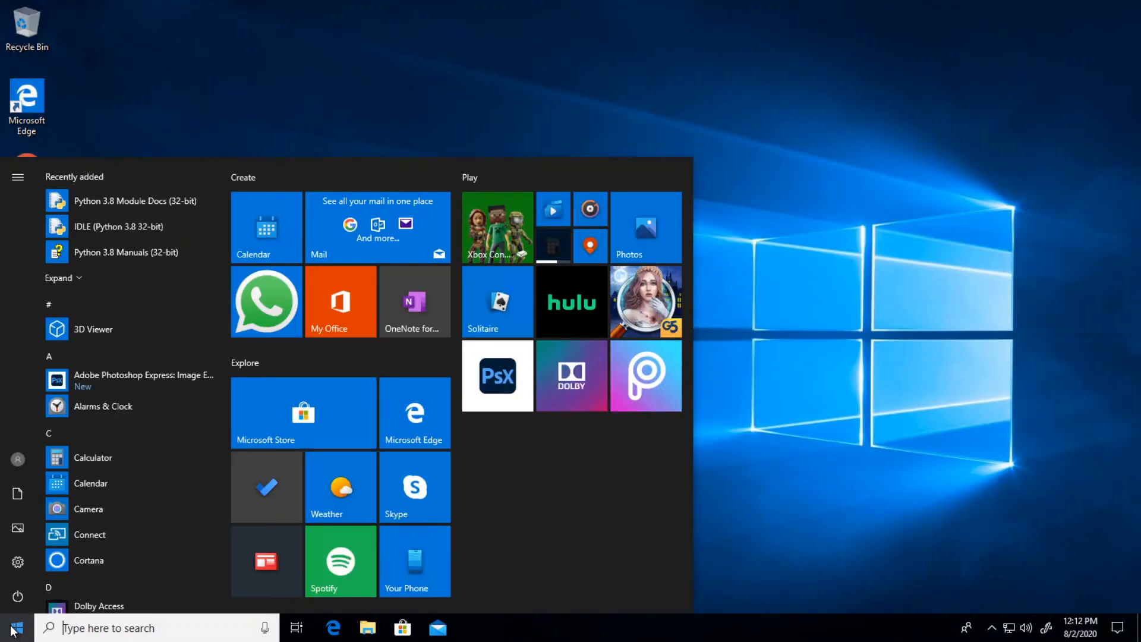
scroll(181, 363, down, 4)
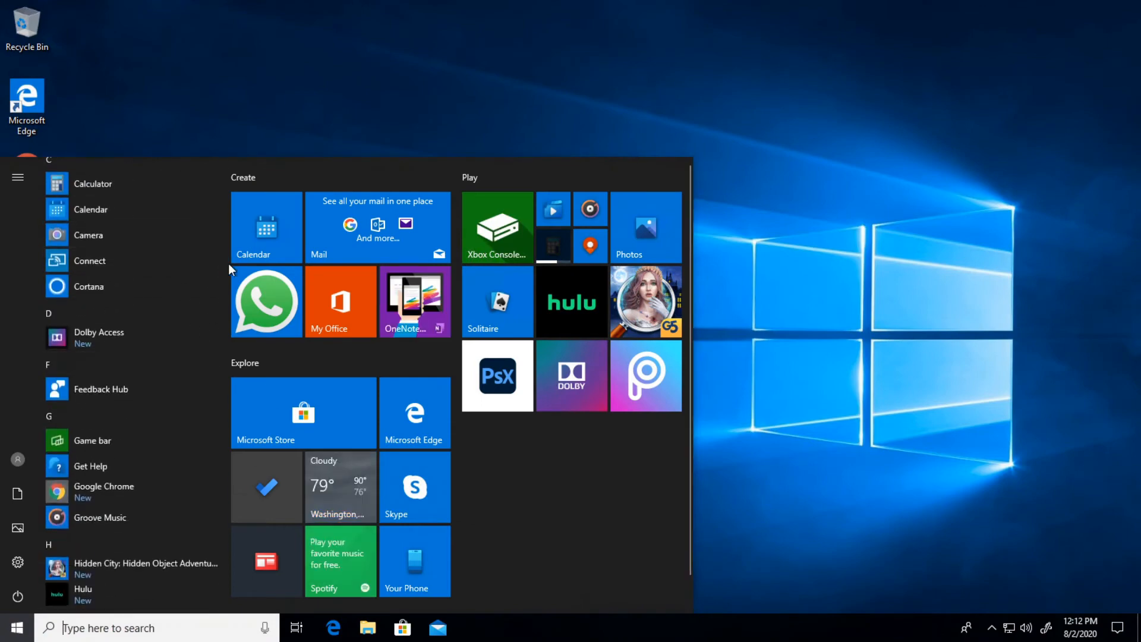
scroll(223, 285, down, 10)
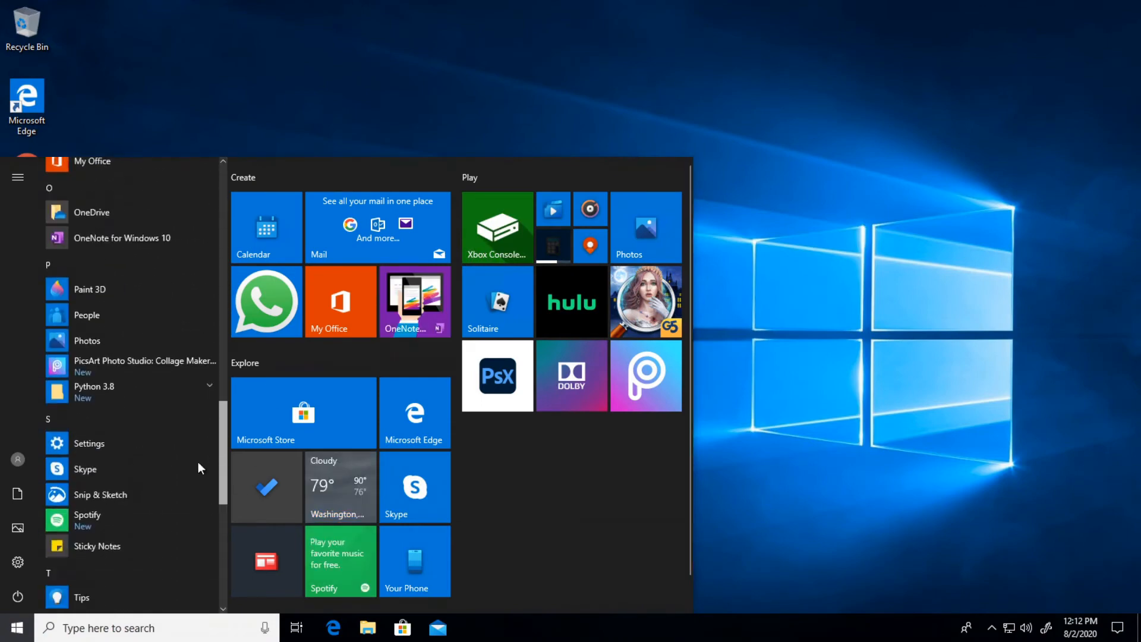
scroll(199, 523, down, 3)
scroll(213, 444, up, 7)
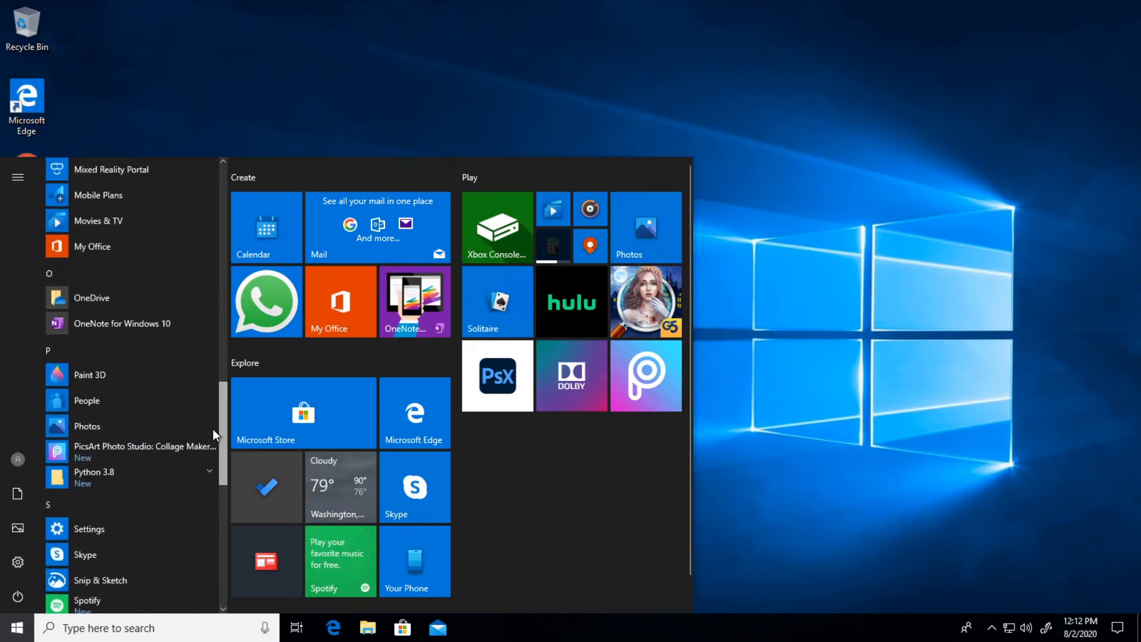
scroll(212, 429, up, 4)
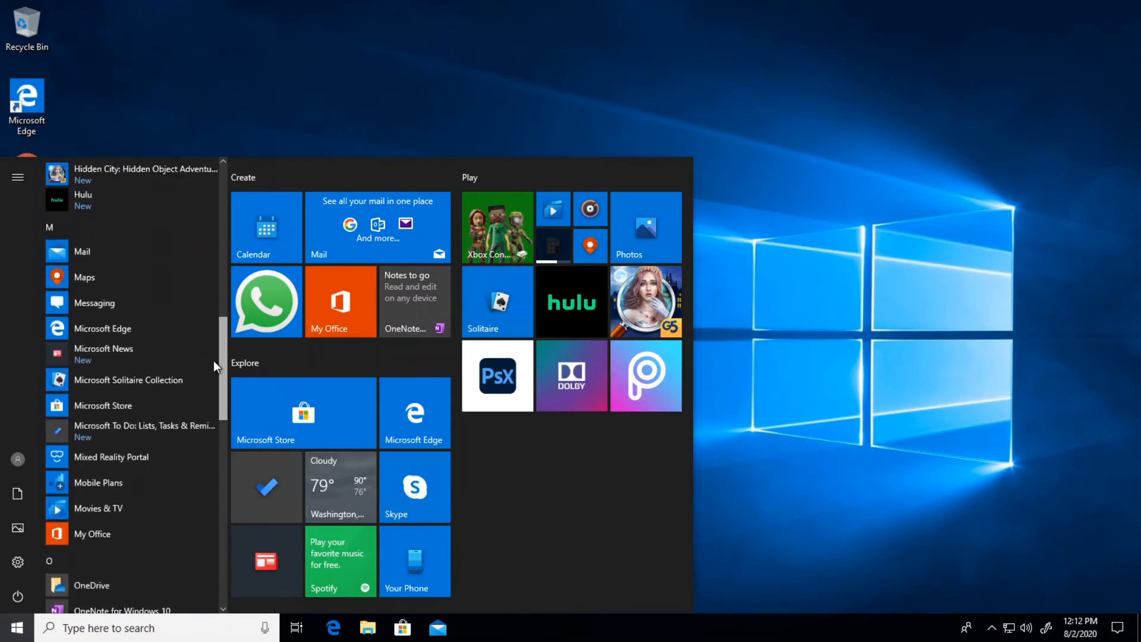
scroll(205, 426, down, 5)
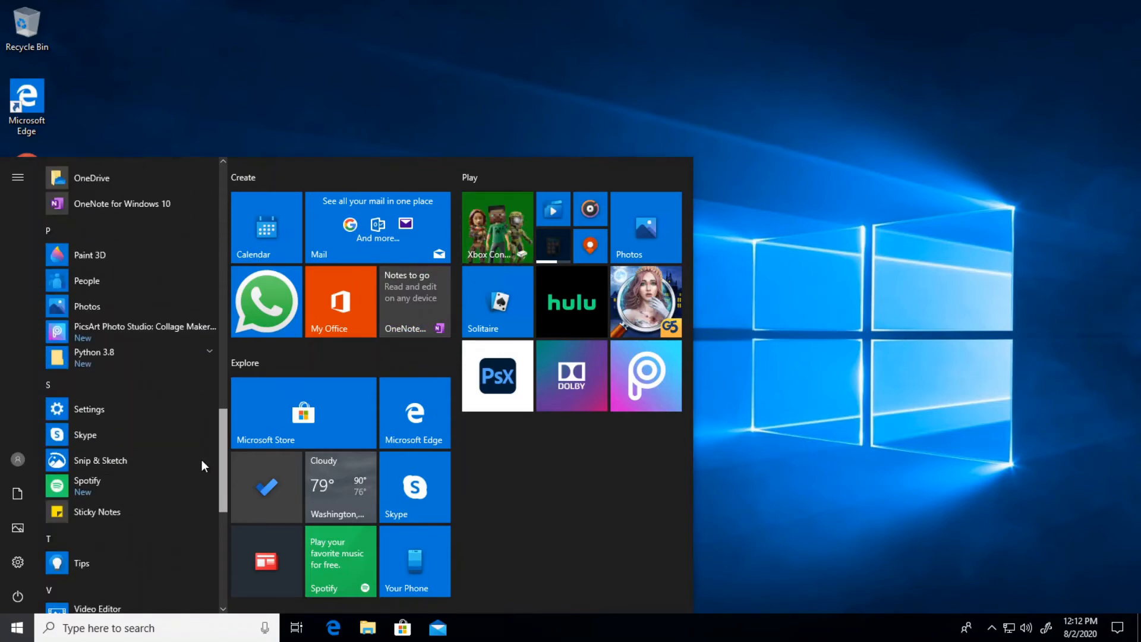
scroll(202, 458, down, 1)
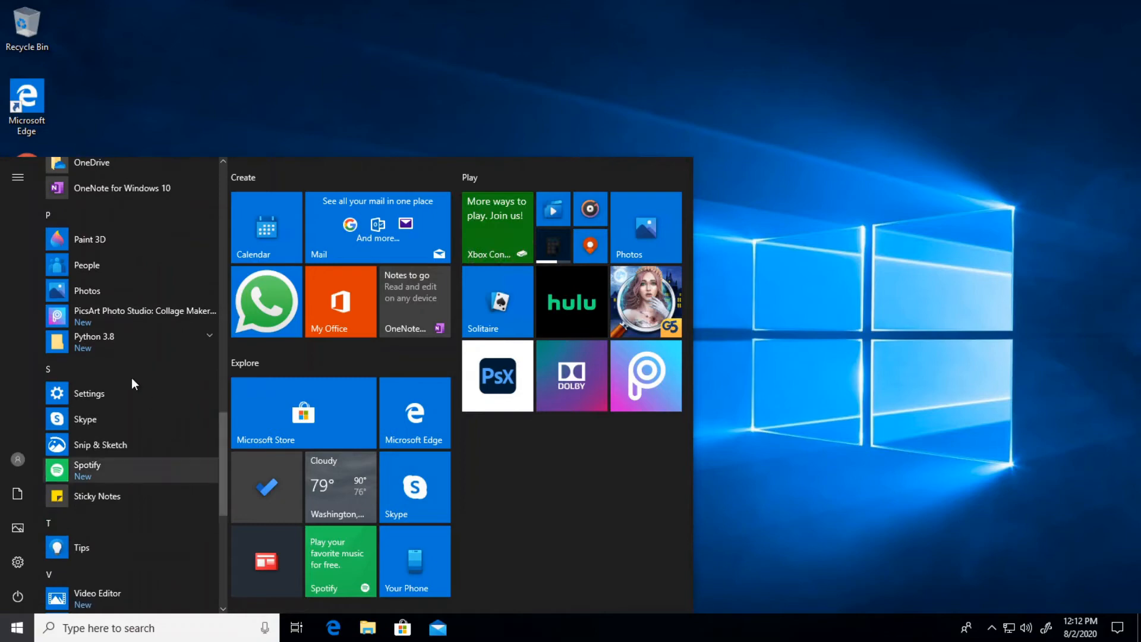
click(209, 335)
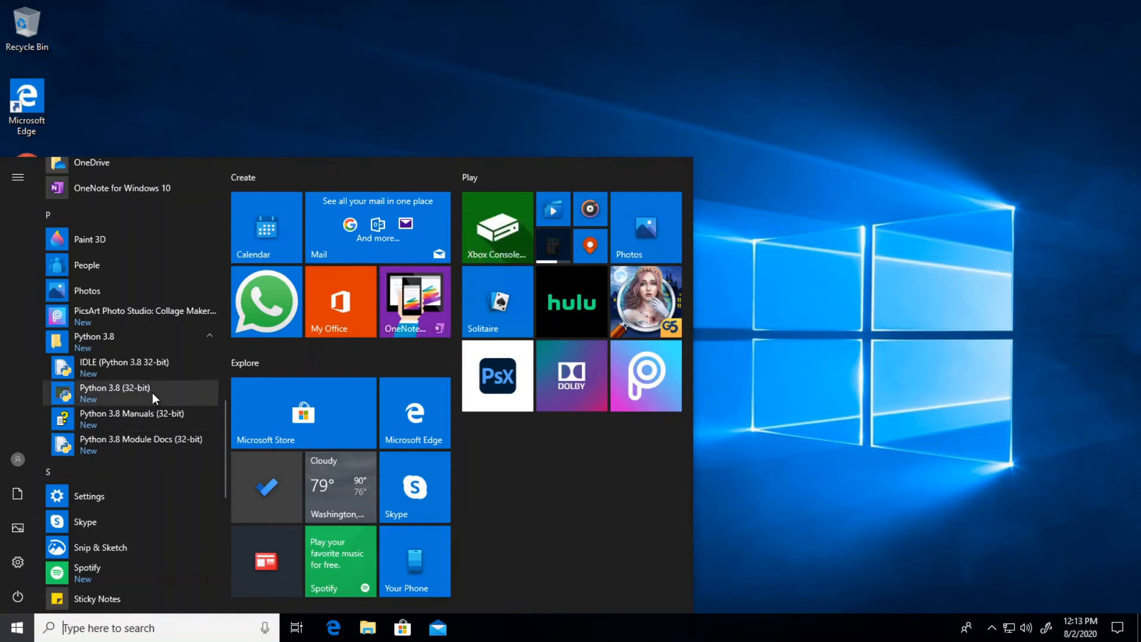
click(176, 391)
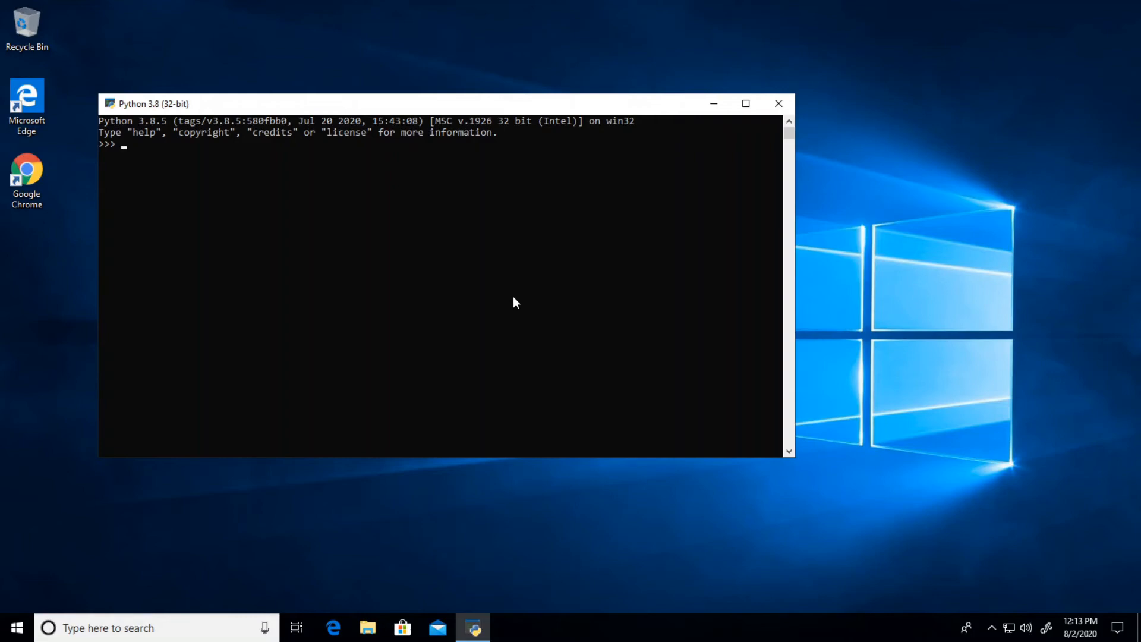
text(print ("Hello World"))
key(Return)
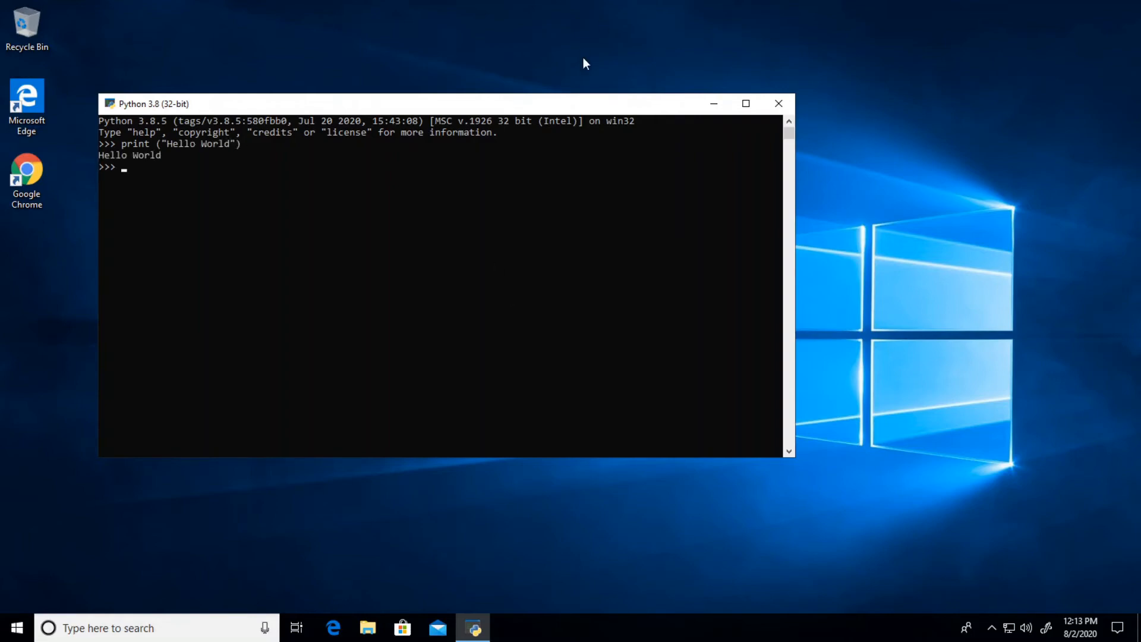
Launch IDLE (Python 3.8 32-bit) from the installed Python 3.8 programs.
click(16, 632)
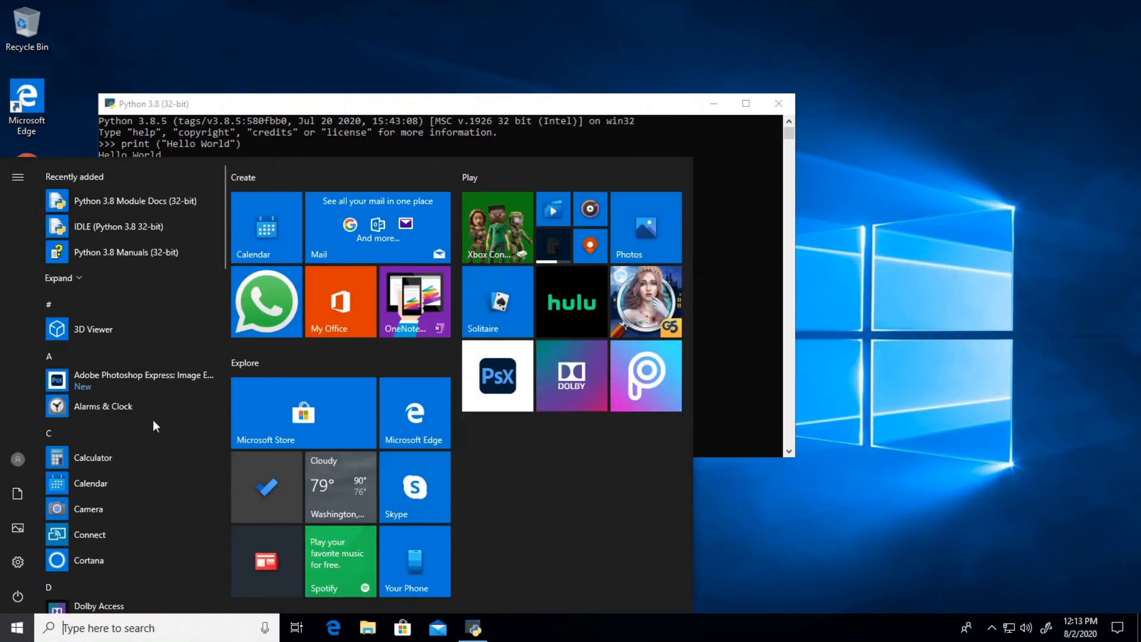
scroll(151, 372, down, 7)
scroll(144, 398, down, 8)
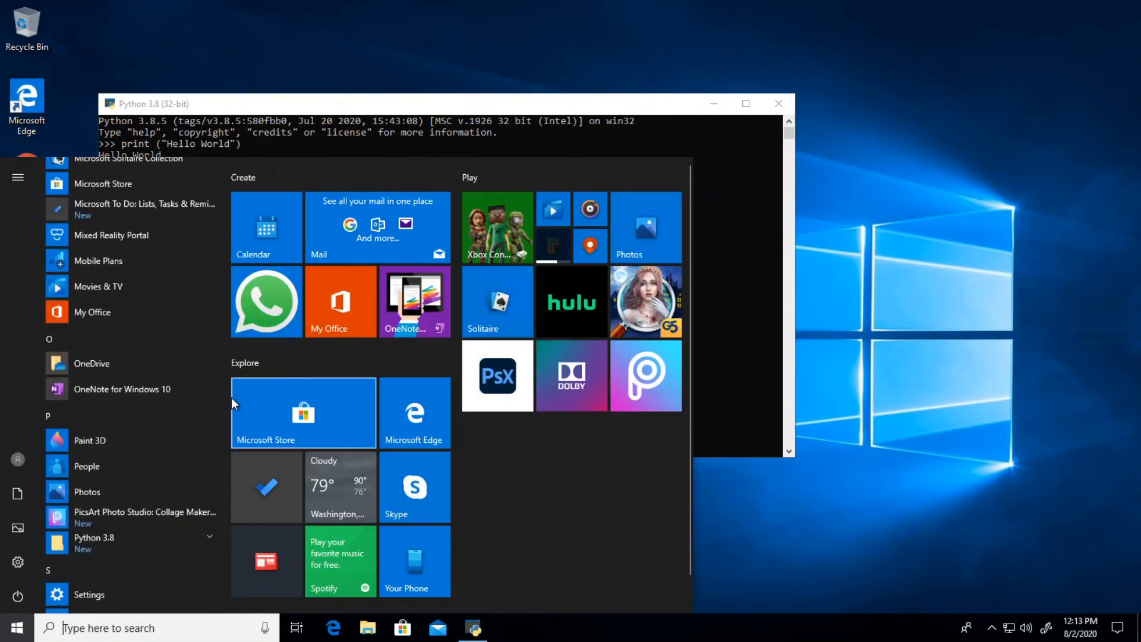
scroll(223, 425, down, 7)
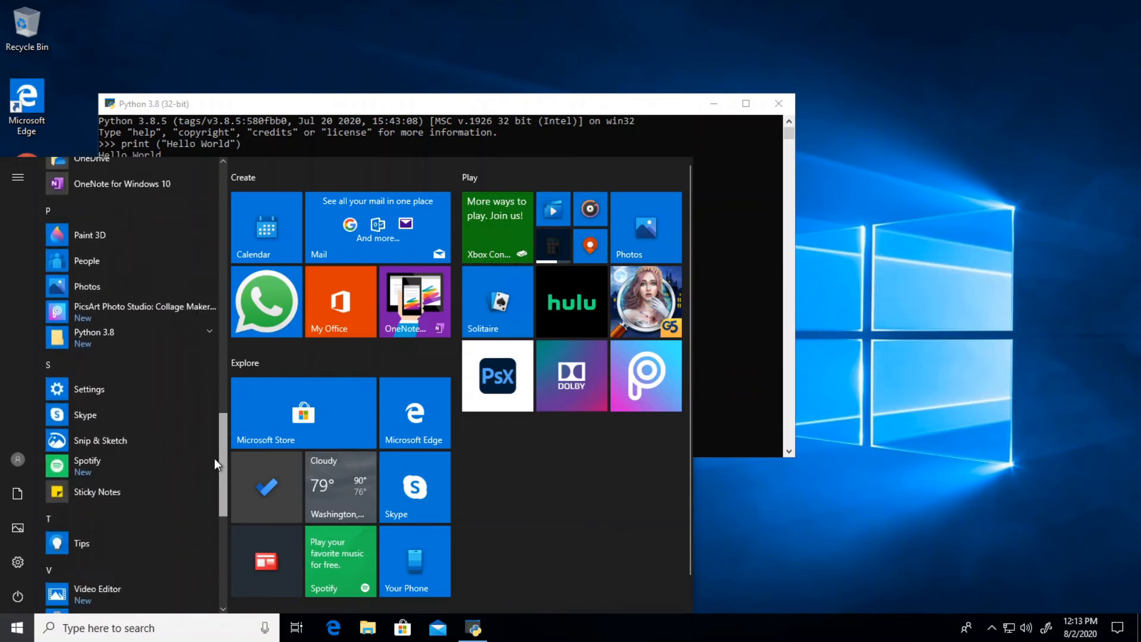
mouse_move(221, 457)
mouse_down()
mouse_move(219, 469)
mouse_move(220, 435)
mouse_move(186, 422)
mouse_up()
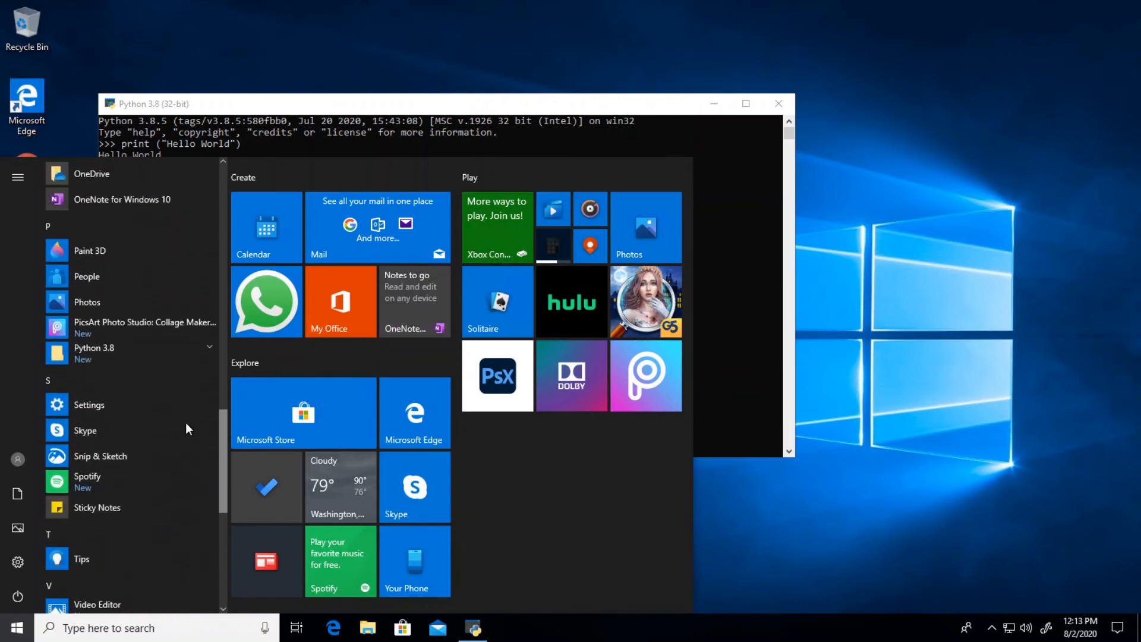
click(208, 349)
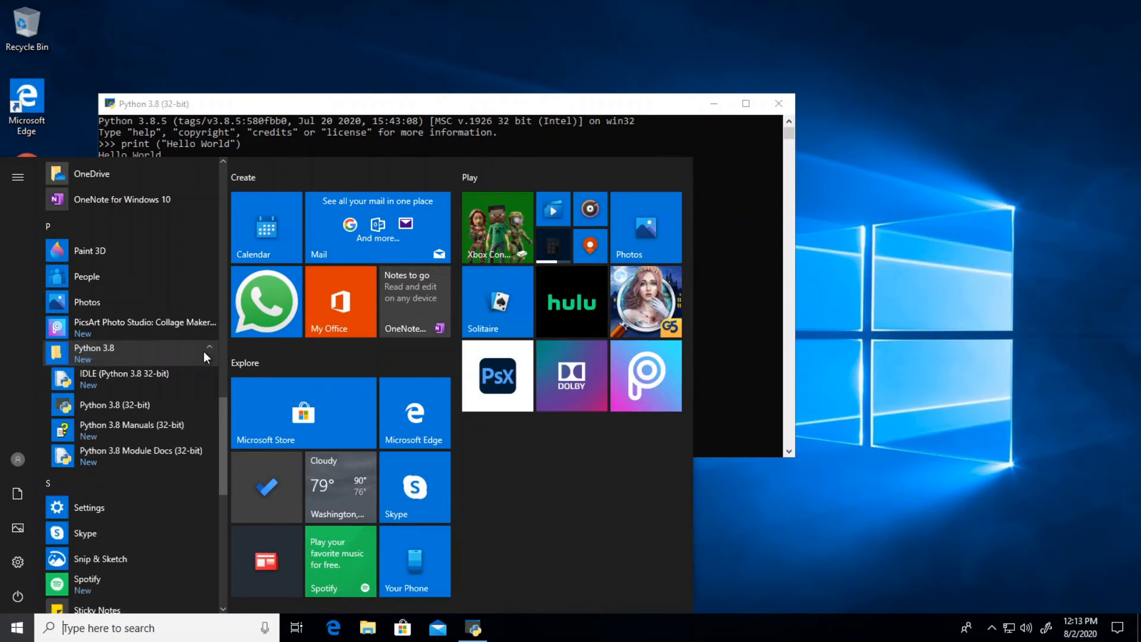
click(124, 378)
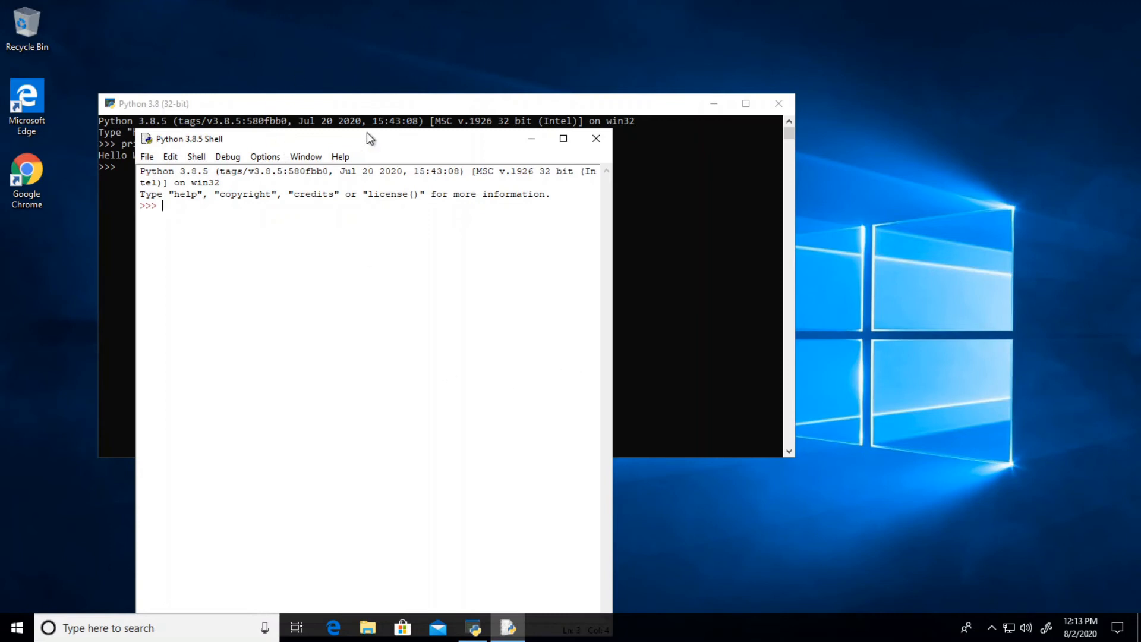
Move the IDLE shell and the Python console windows apart and bring the IDLE shell to the front.
drag(544, 142, 774, 39)
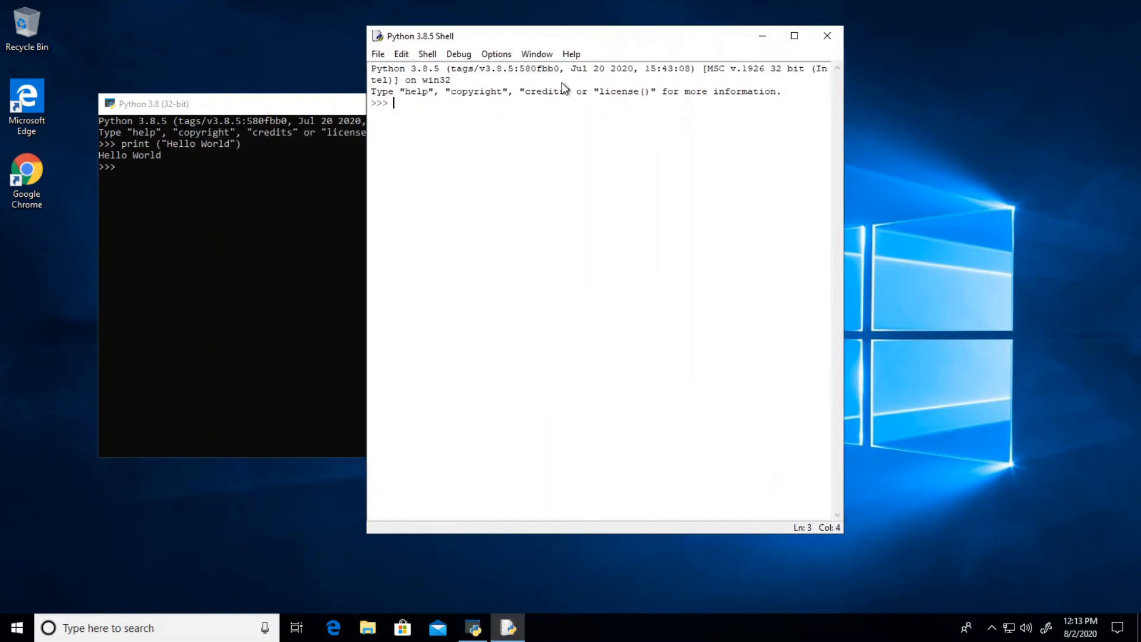
click(281, 102)
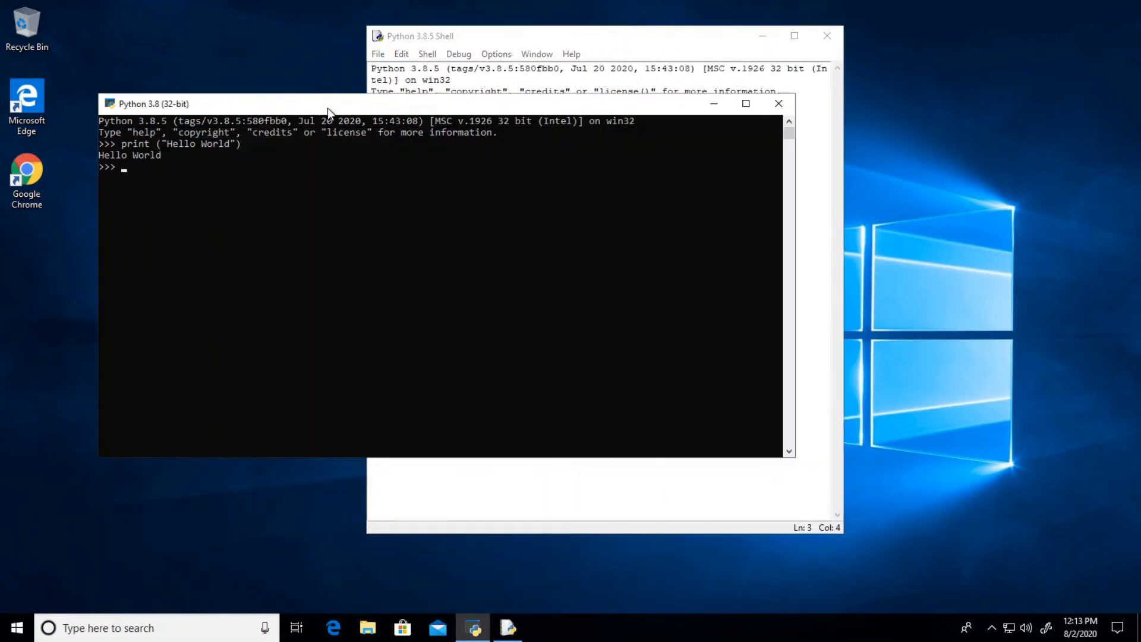
drag(327, 108, 291, 152)
click(493, 32)
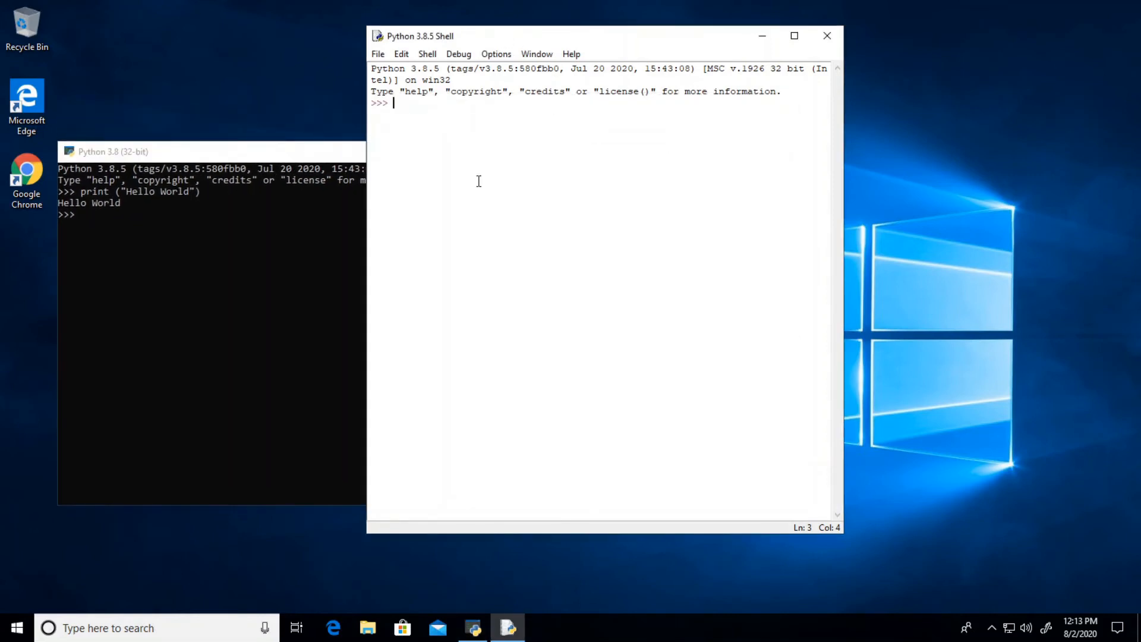
Run print ("Hello World") in the IDLE shell and move its window clear of the console's text.
text(print ("Hello)
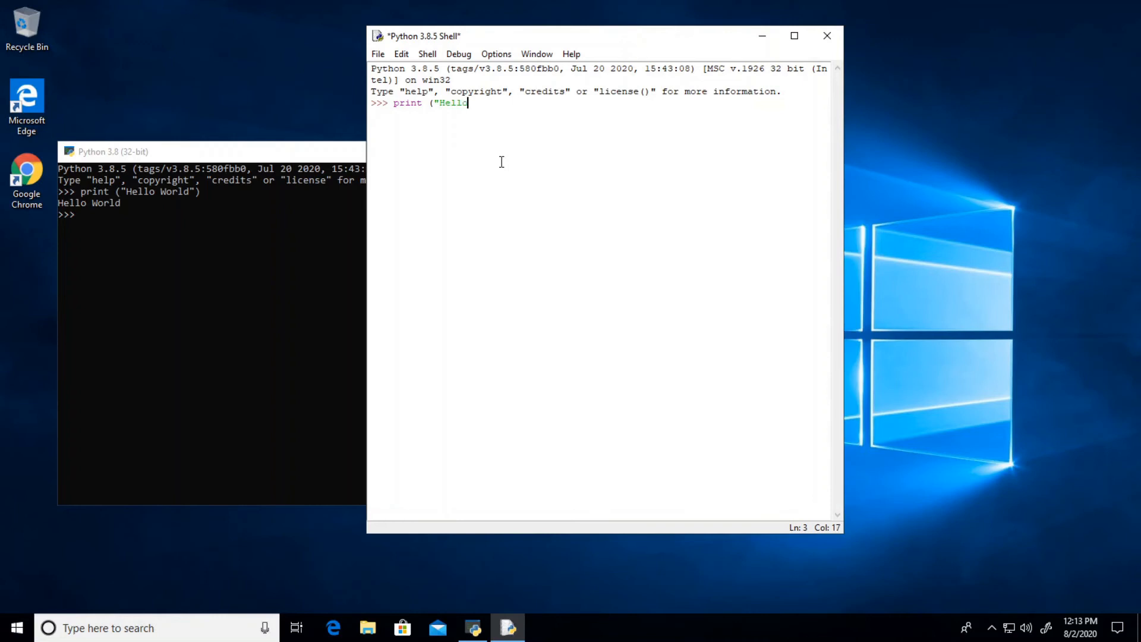
text( World"))
key(Return)
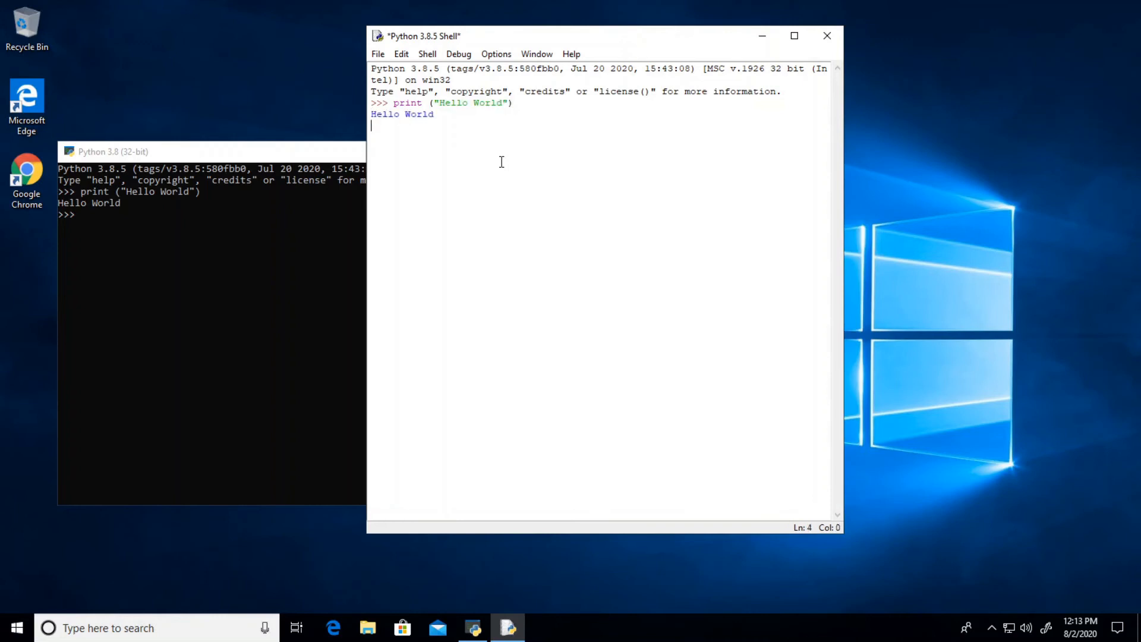
drag(509, 43, 753, 49)
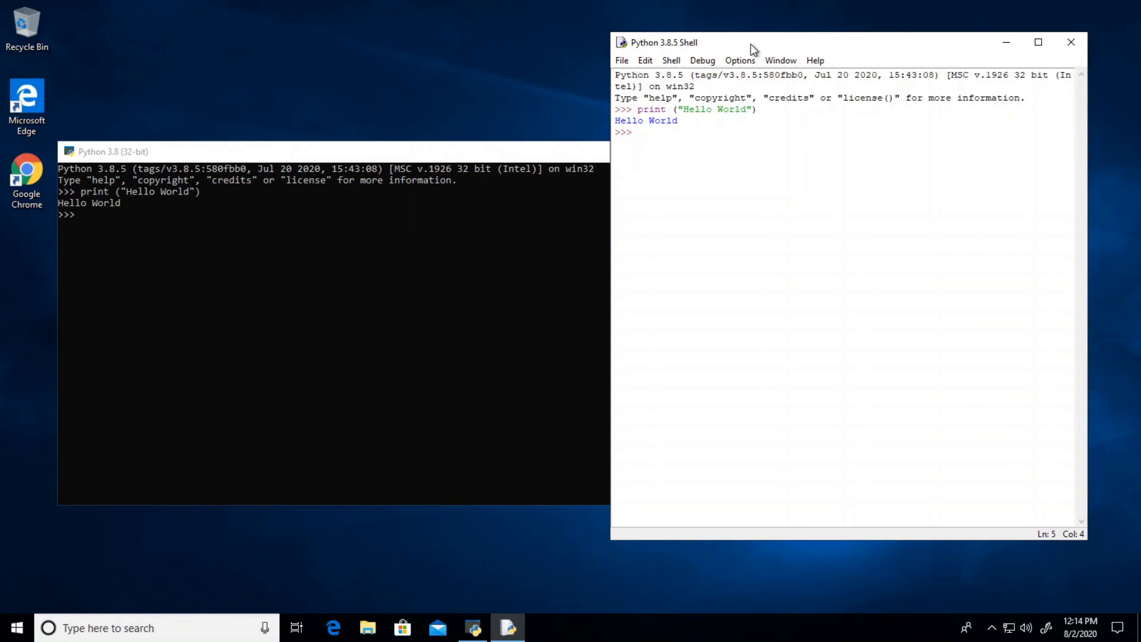
Look over the IDLE shell's file commands, dismiss them, and bring the Python console to the front.
click(622, 60)
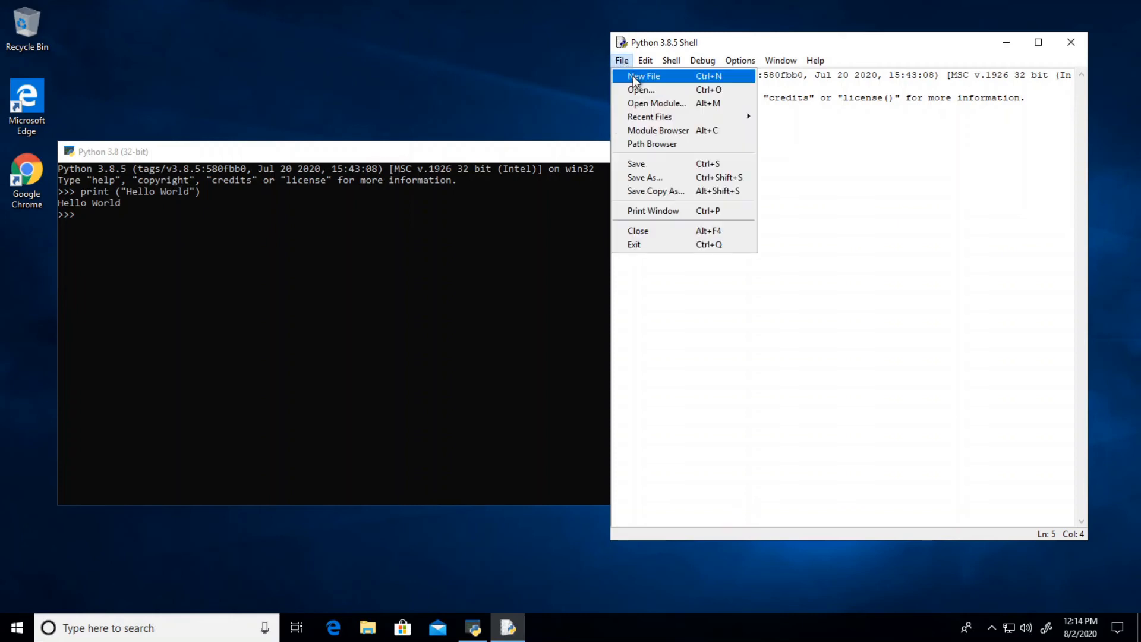
click(823, 60)
click(830, 45)
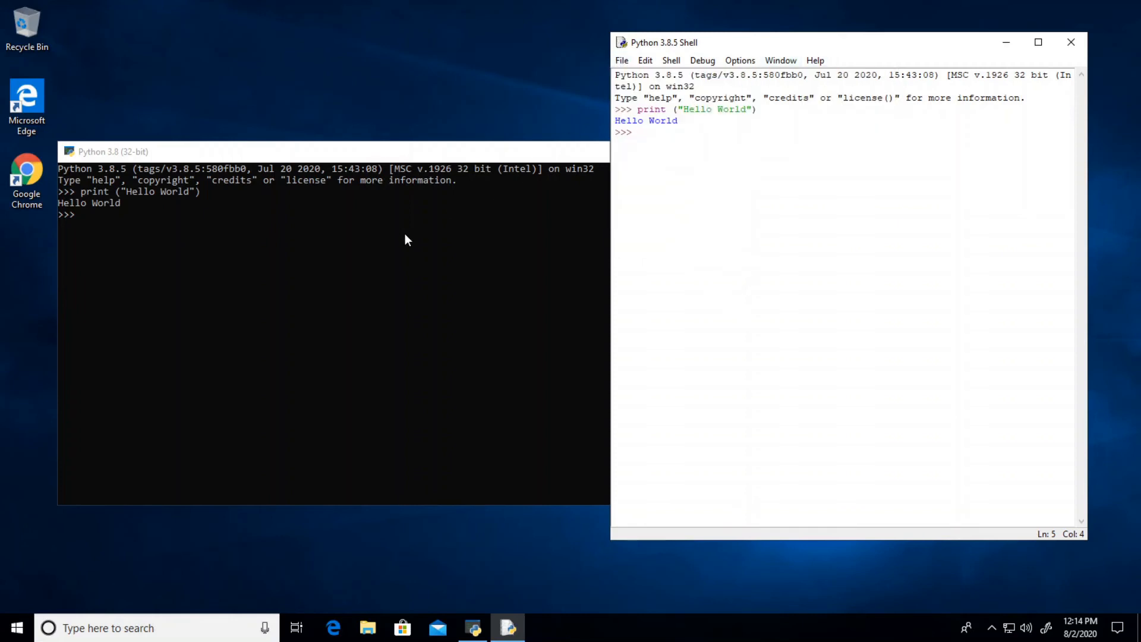
click(406, 235)
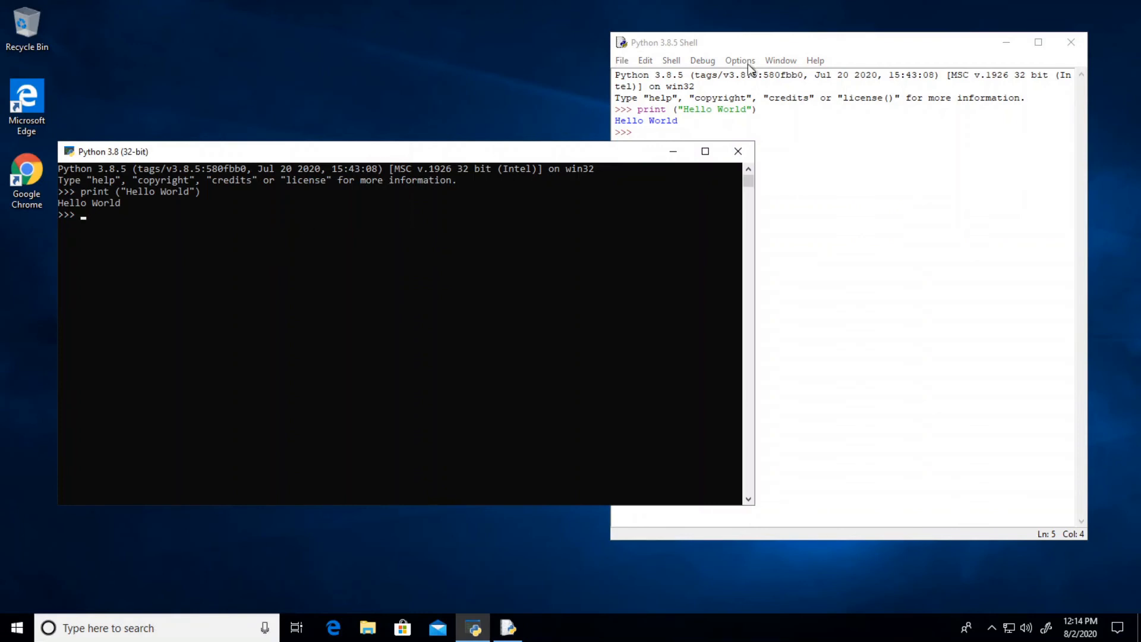
Create a new file in IDLE containing the lines print ("Hello World") and print (100 + 340).
click(765, 49)
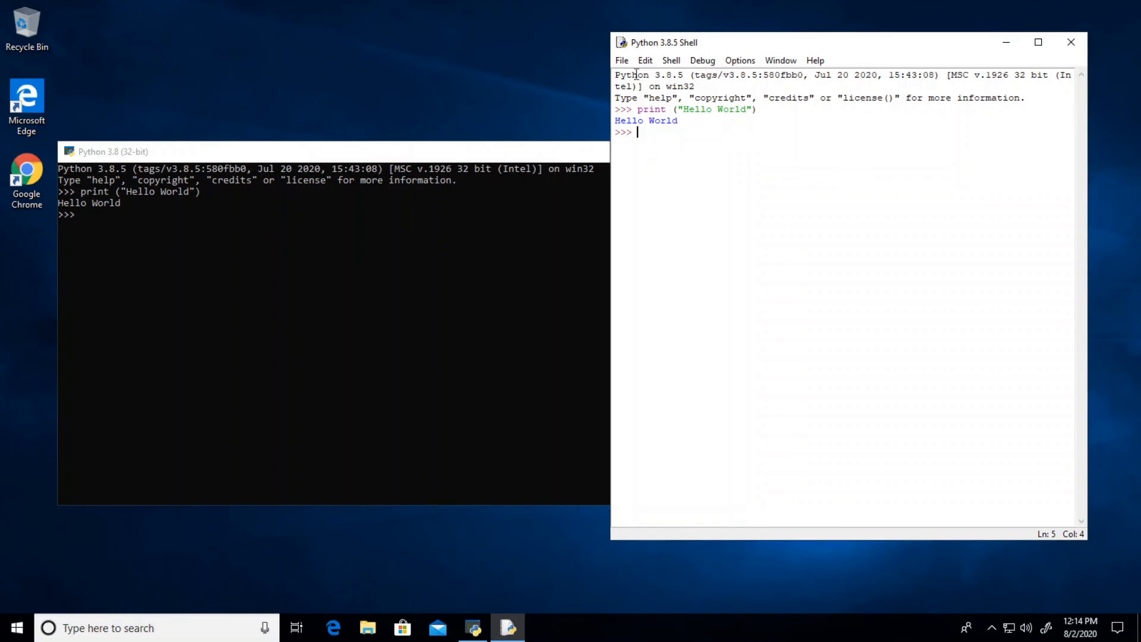
click(621, 60)
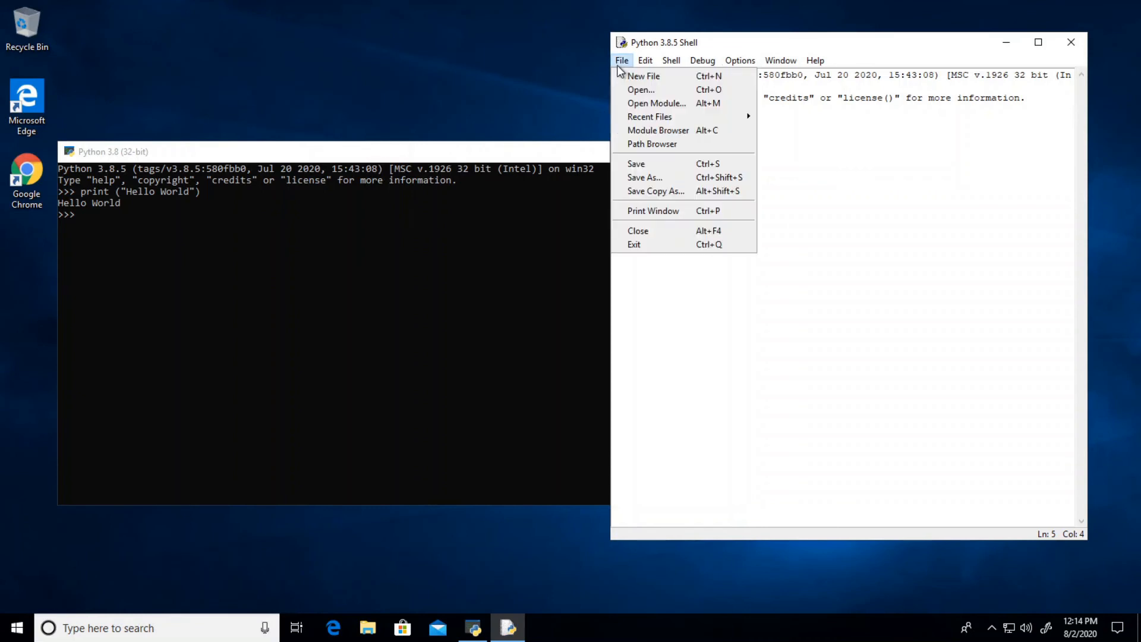
click(671, 83)
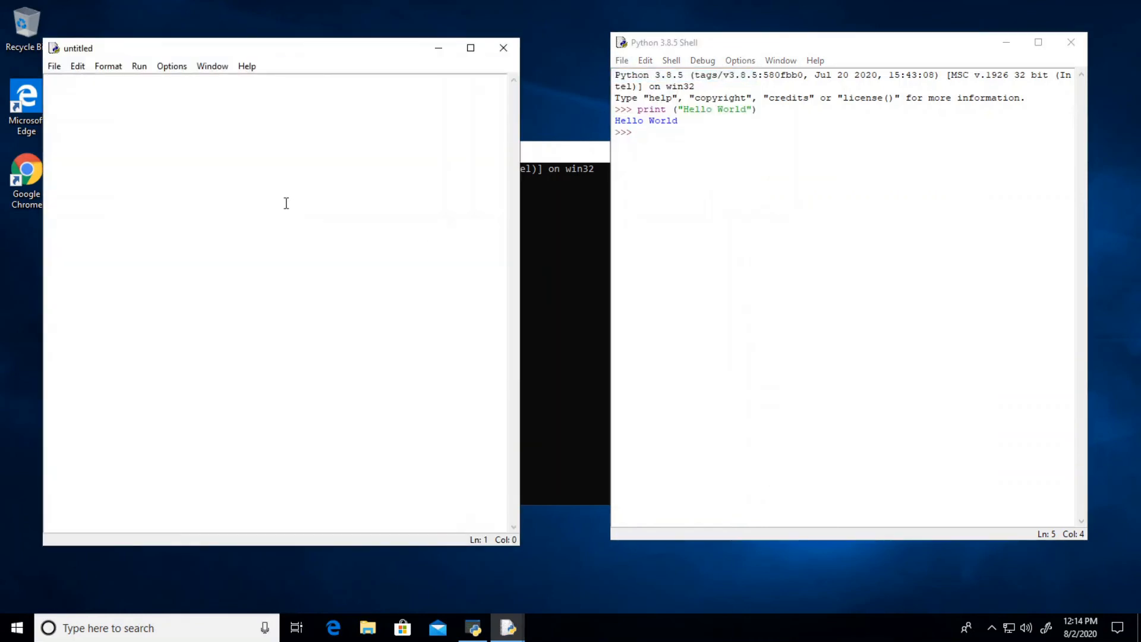
text(print ("Hello )
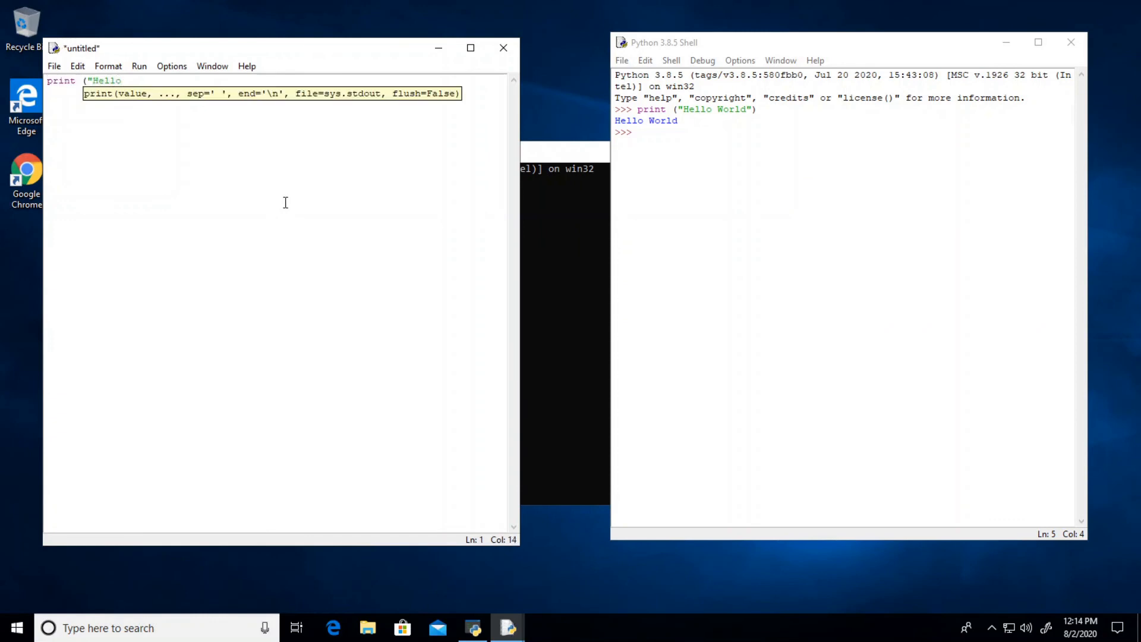
text(World"))
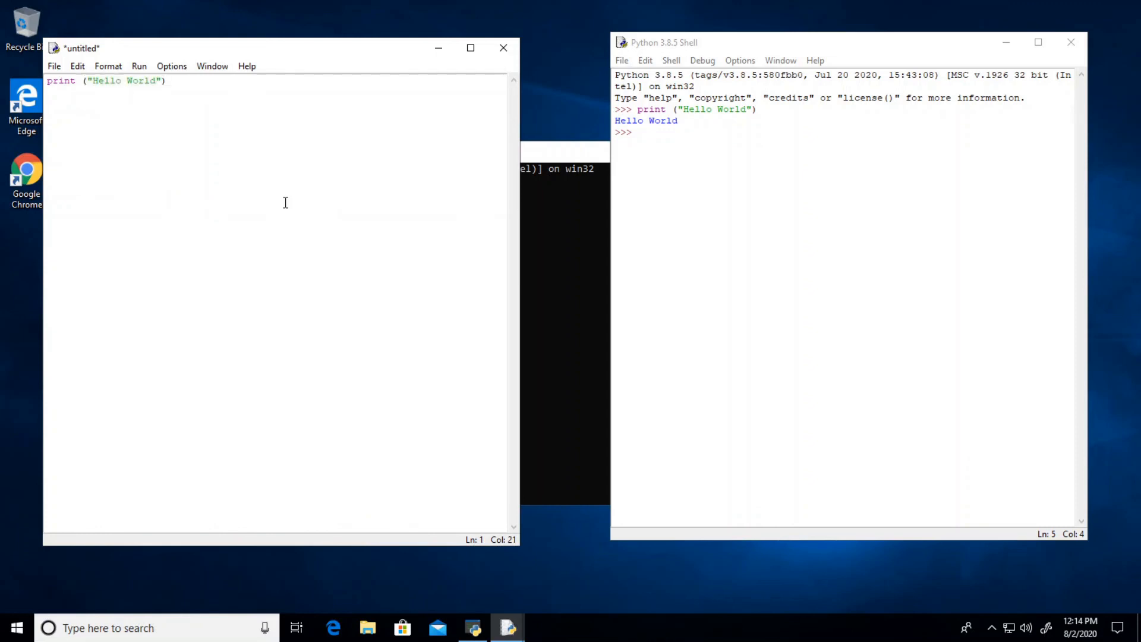
key(Return)
text(print (100 + 340))
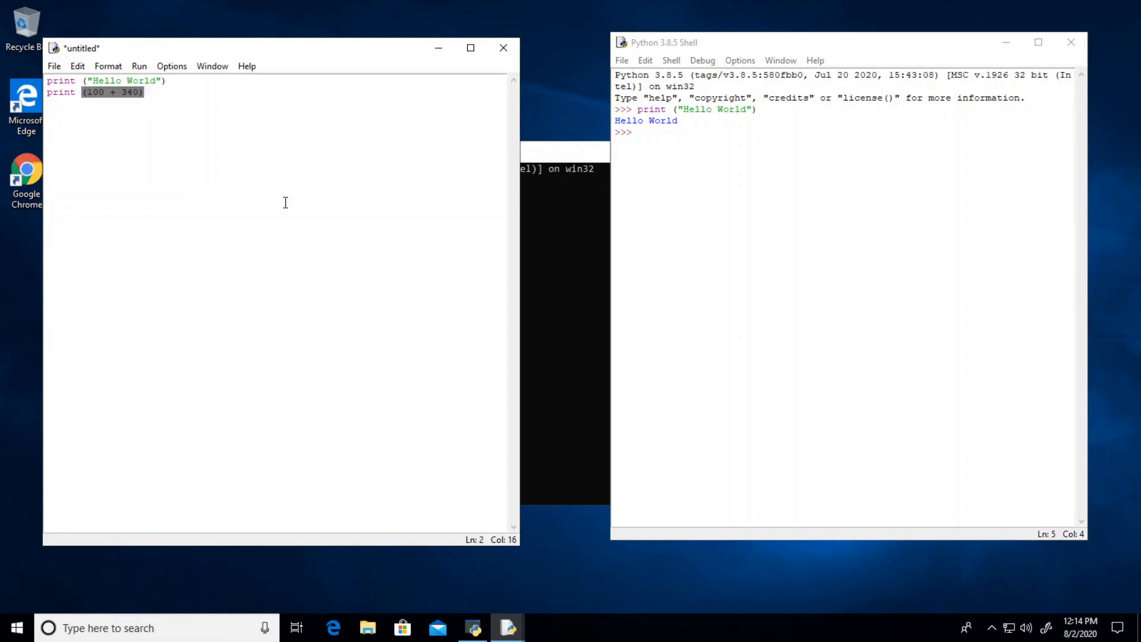
Save the new script to the Desktop as a Python file named test.
click(54, 66)
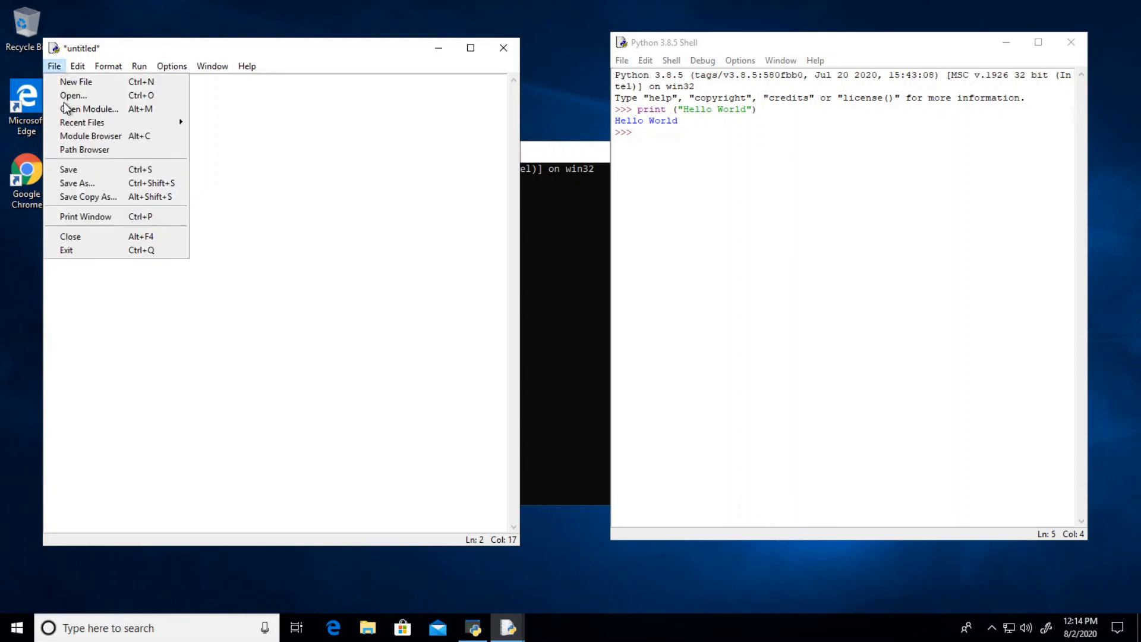
click(103, 167)
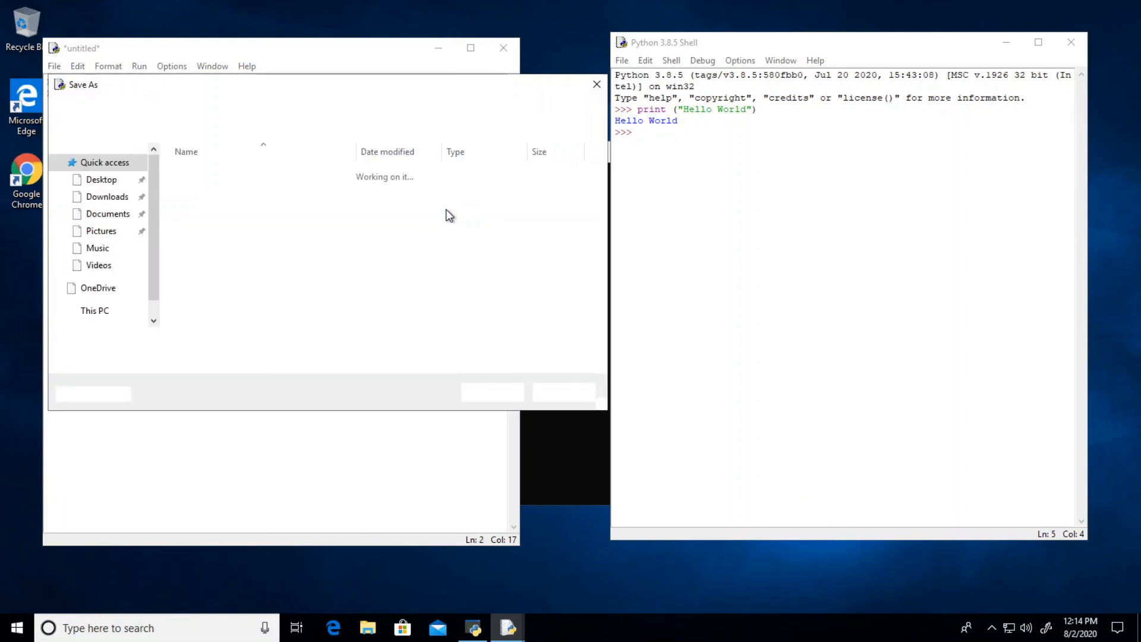
click(104, 180)
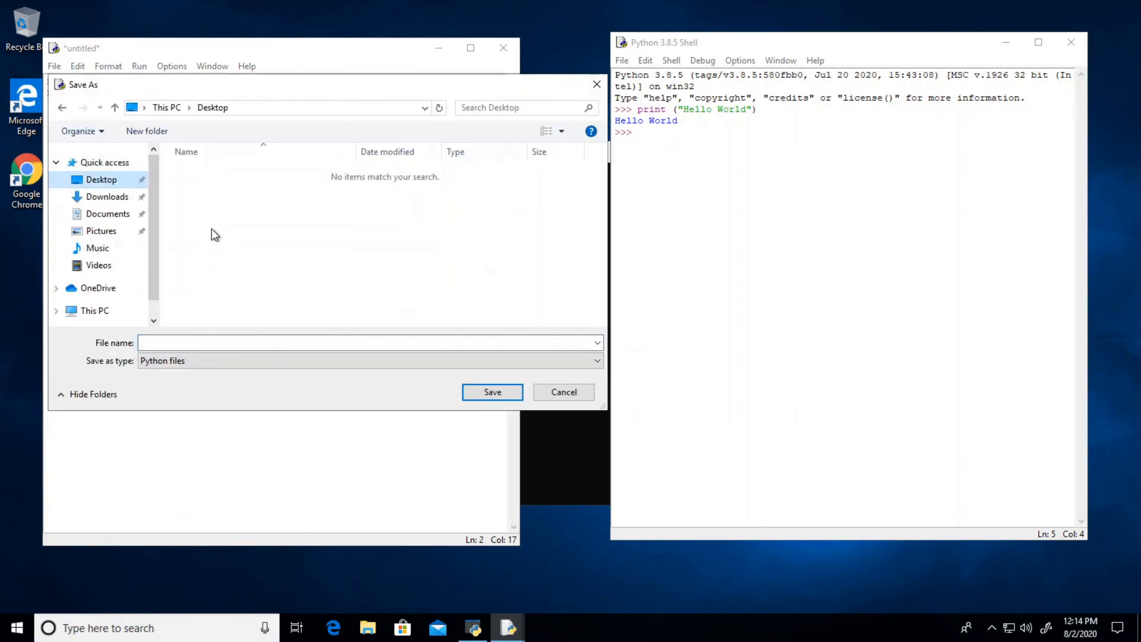
click(242, 342)
text(t)
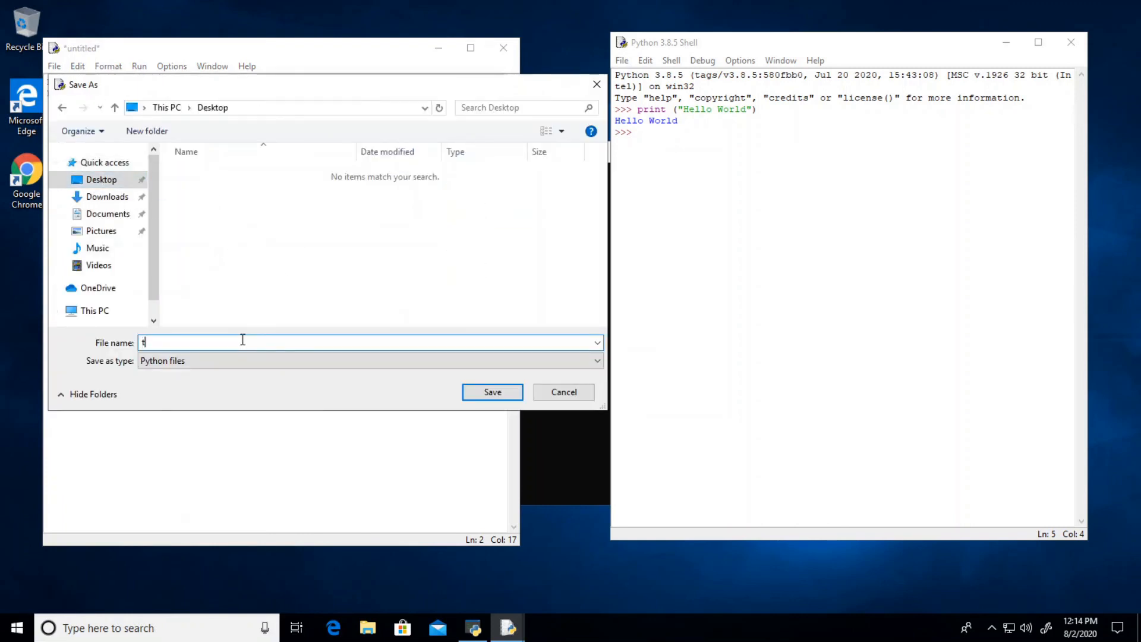
text(est)
click(492, 392)
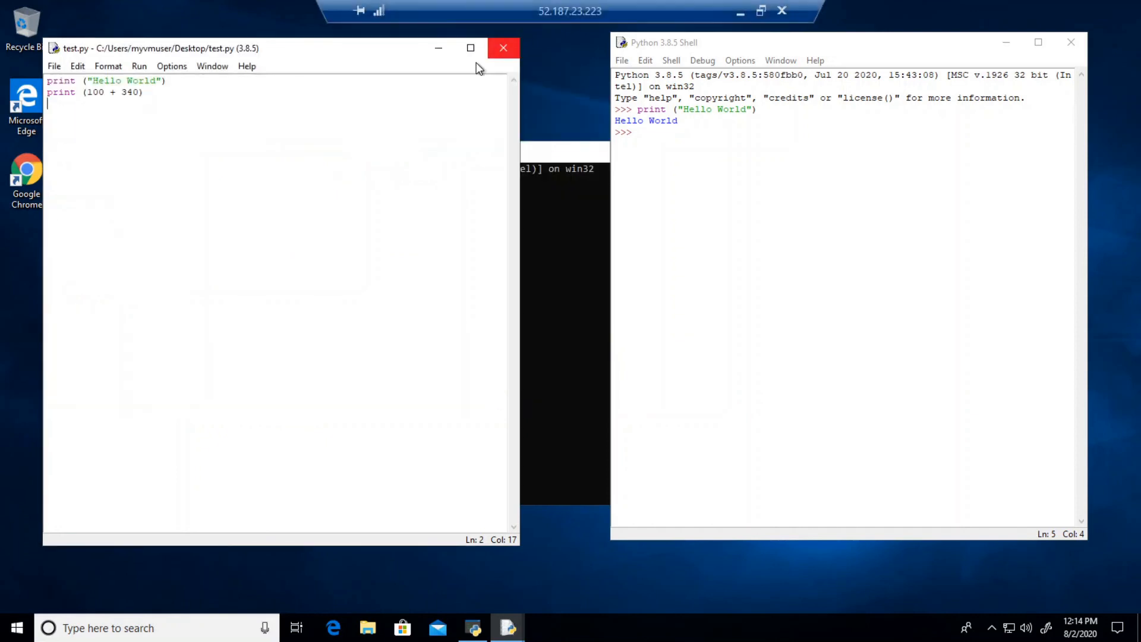
Select the saved test file on the desktop and reposition the test.py editor window clear of the IDLE shell.
drag(398, 40, 369, 85)
click(27, 247)
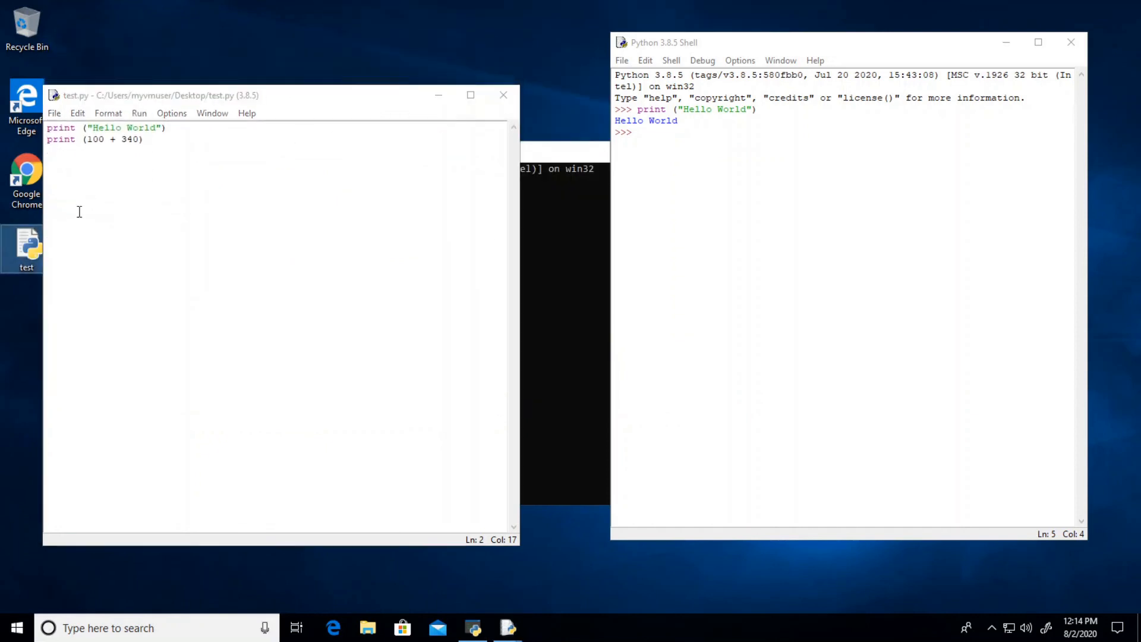
drag(173, 96, 250, 96)
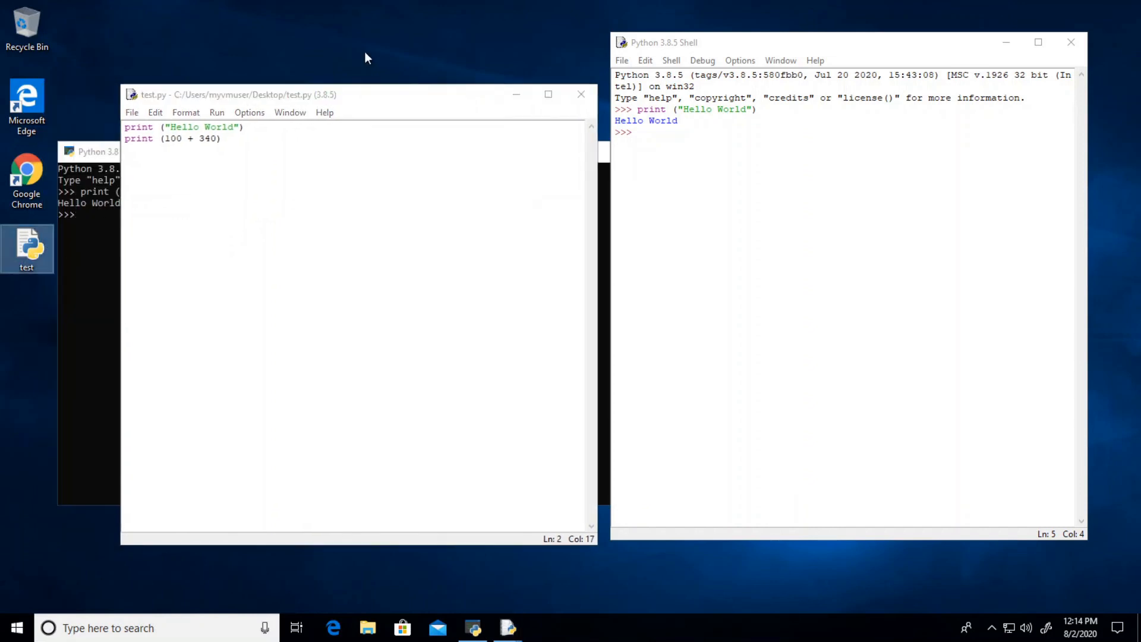
drag(359, 94, 284, 68)
Run the test.py module and check its output in the IDLE shell.
click(226, 158)
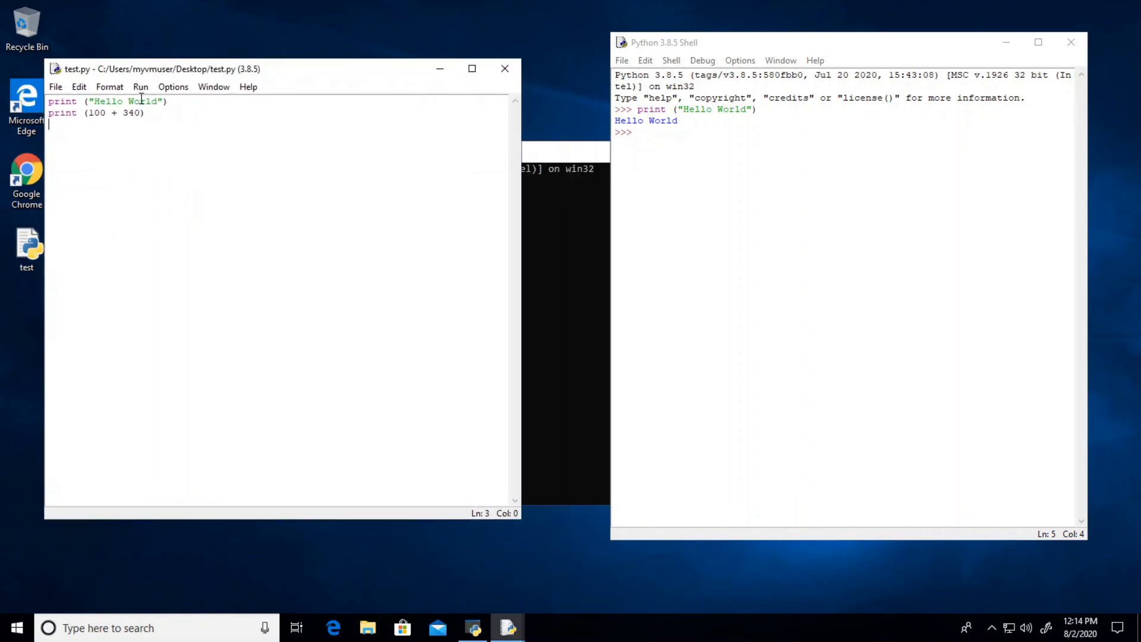
click(141, 93)
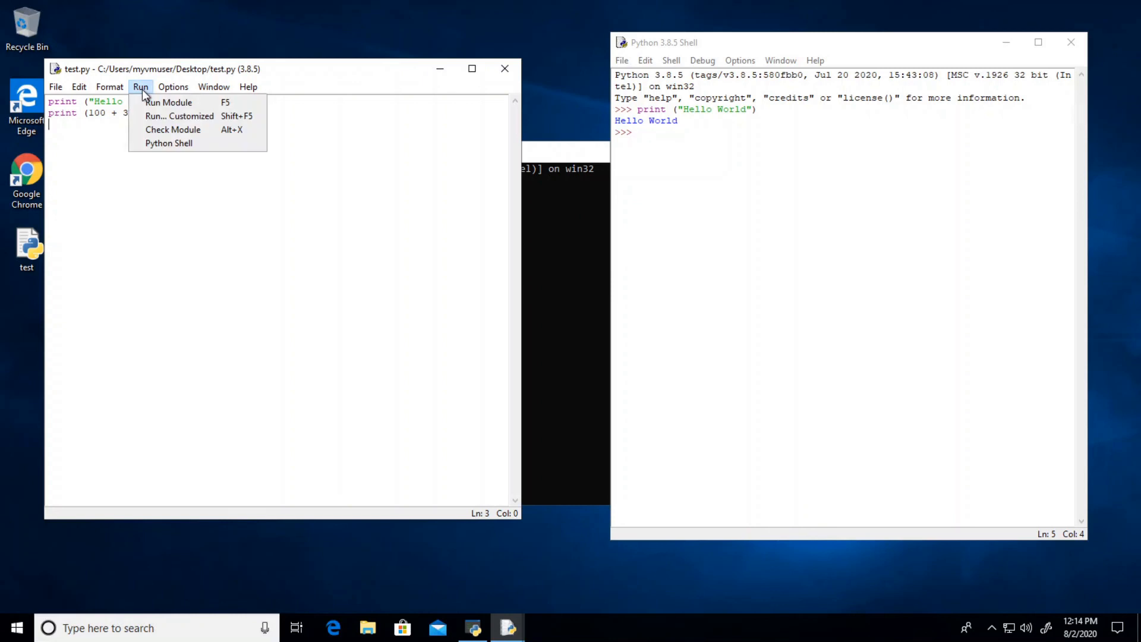
click(234, 104)
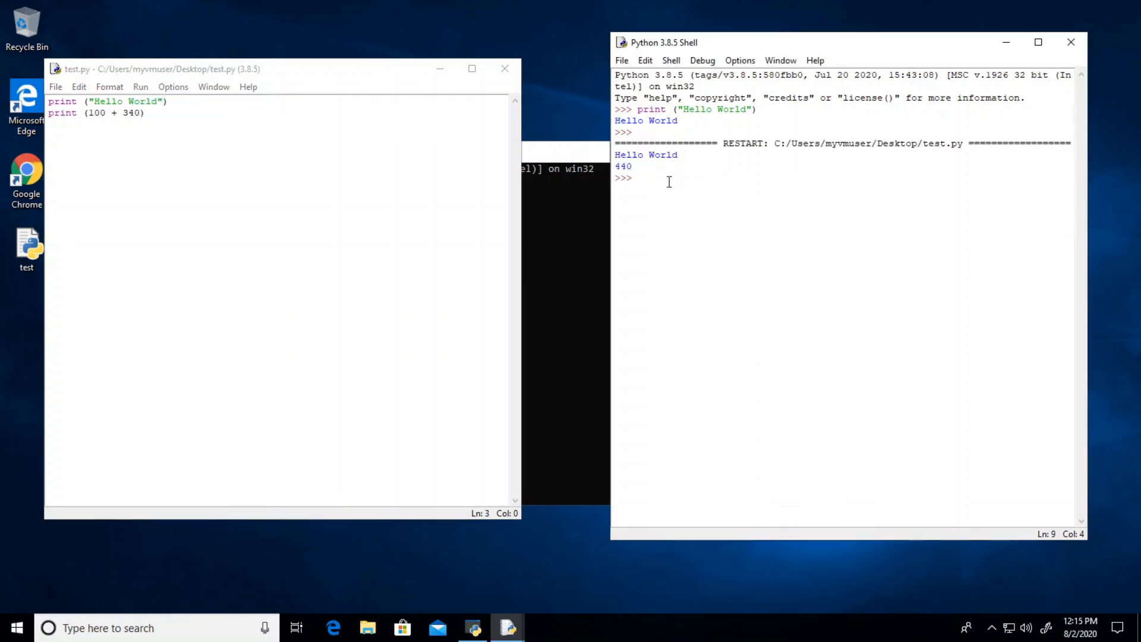
drag(668, 181, 626, 148)
click(707, 194)
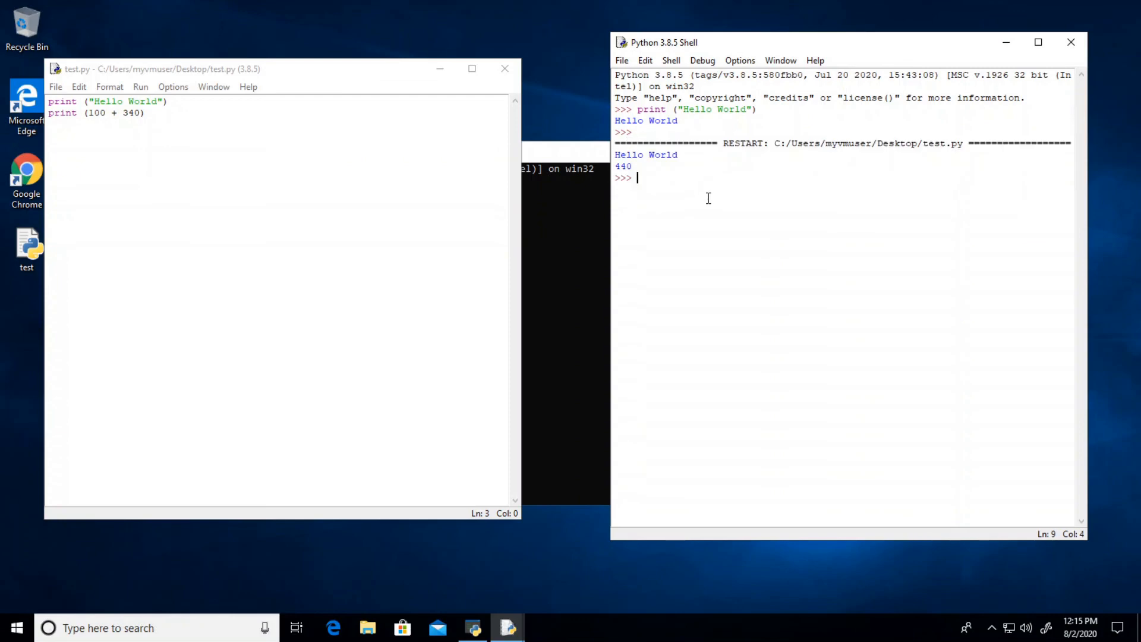